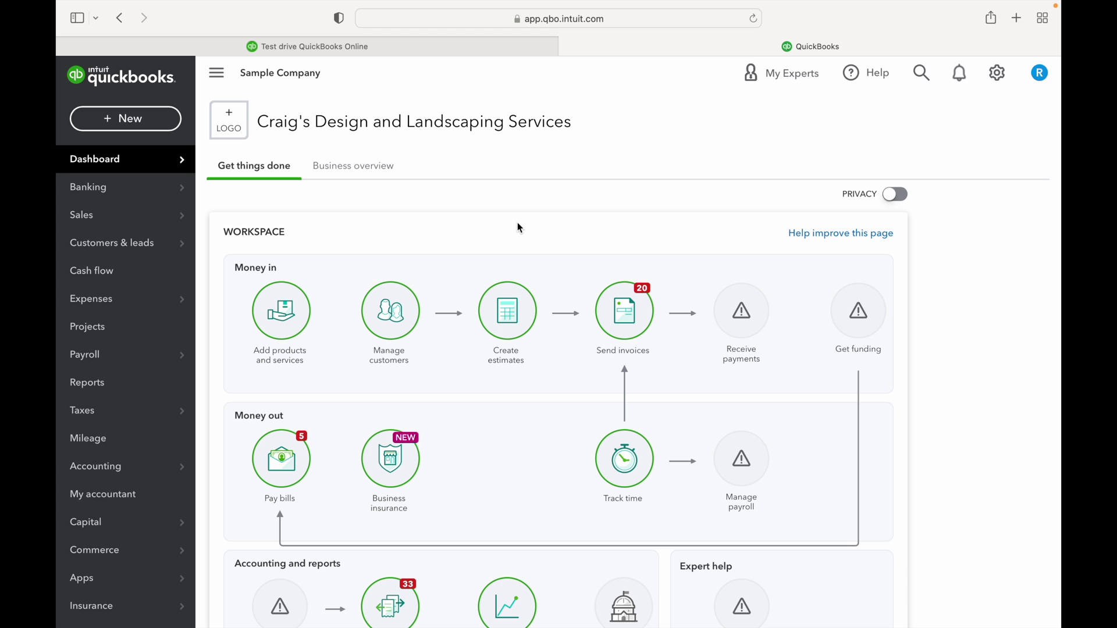
- Create a new Invoice form style from the gear menu's Custom form styles list
{"action": "left_click", "coordinate": [997, 75]}
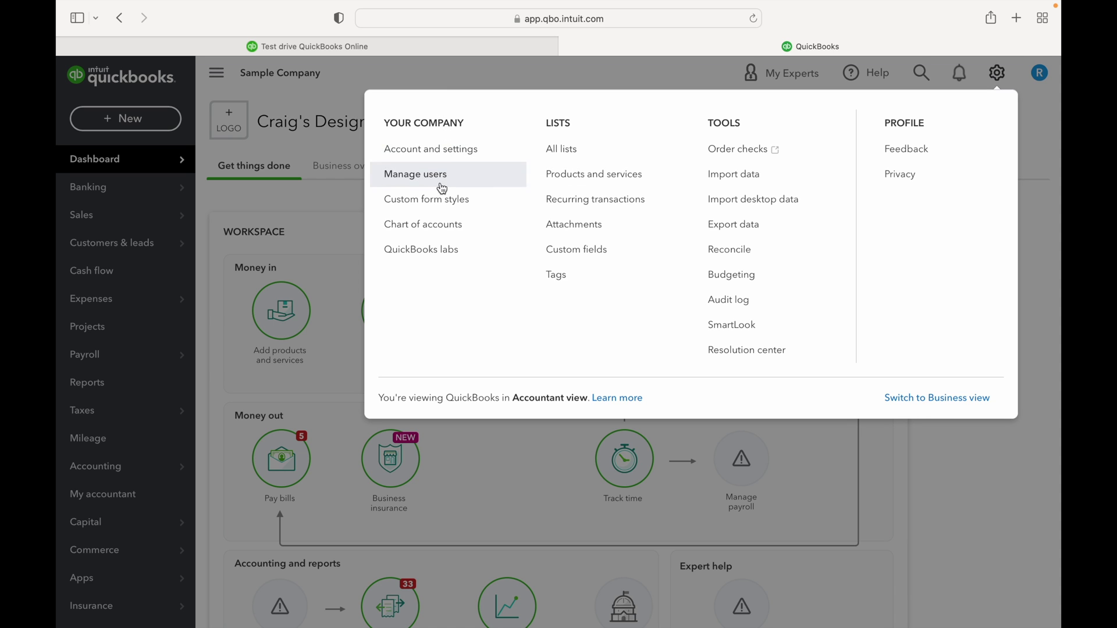
{"action": "left_click", "coordinate": [480, 202]}
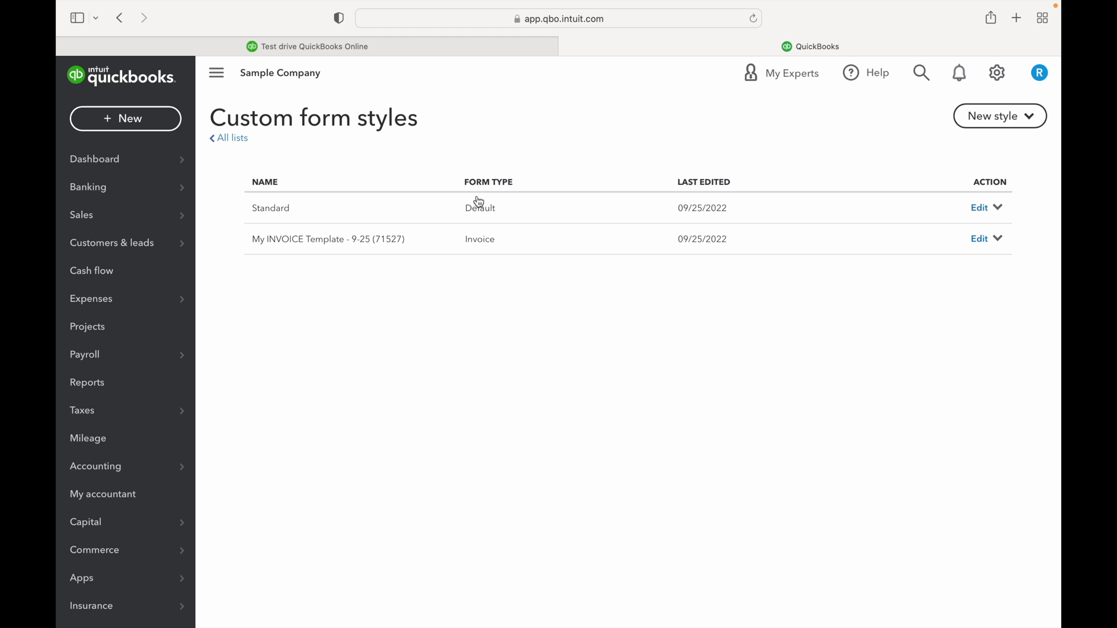
{"action": "left_click", "coordinate": [1026, 120]}
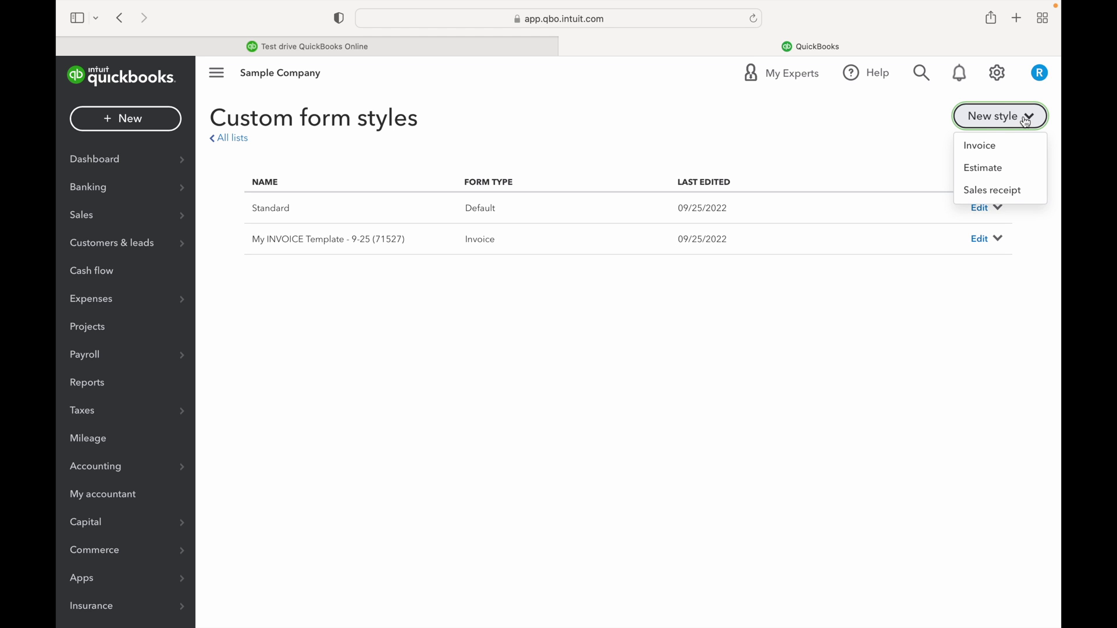
{"action": "left_click", "coordinate": [987, 148]}
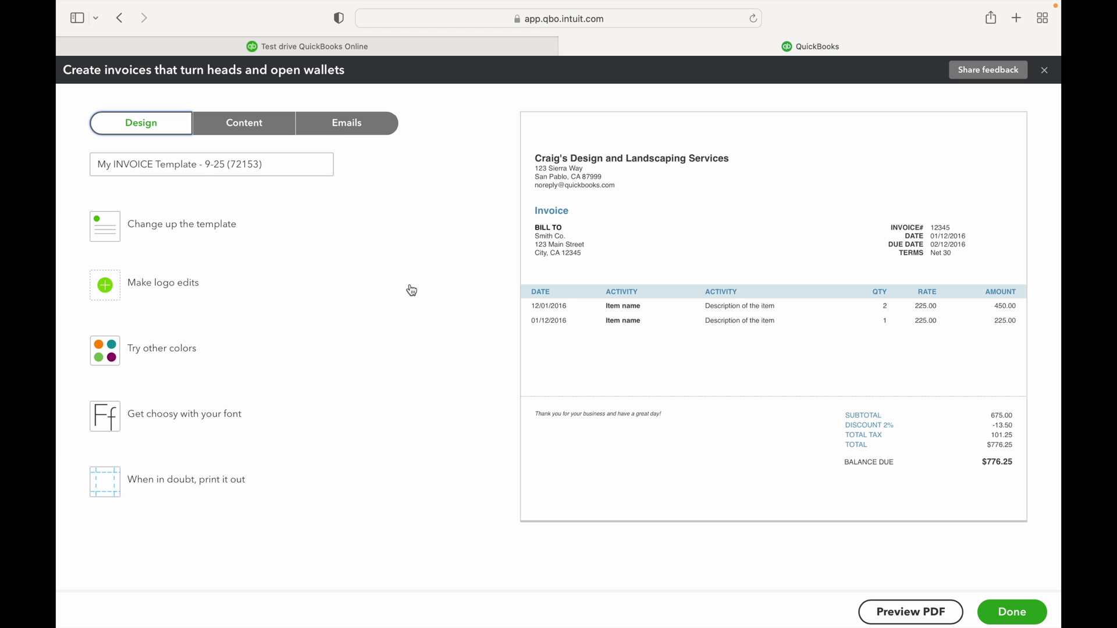
- Preview the Friendly, Fresh, Bold, Modern, Airy classic and Airy new layouts, then choose Friendly
{"action": "left_click", "coordinate": [178, 233]}
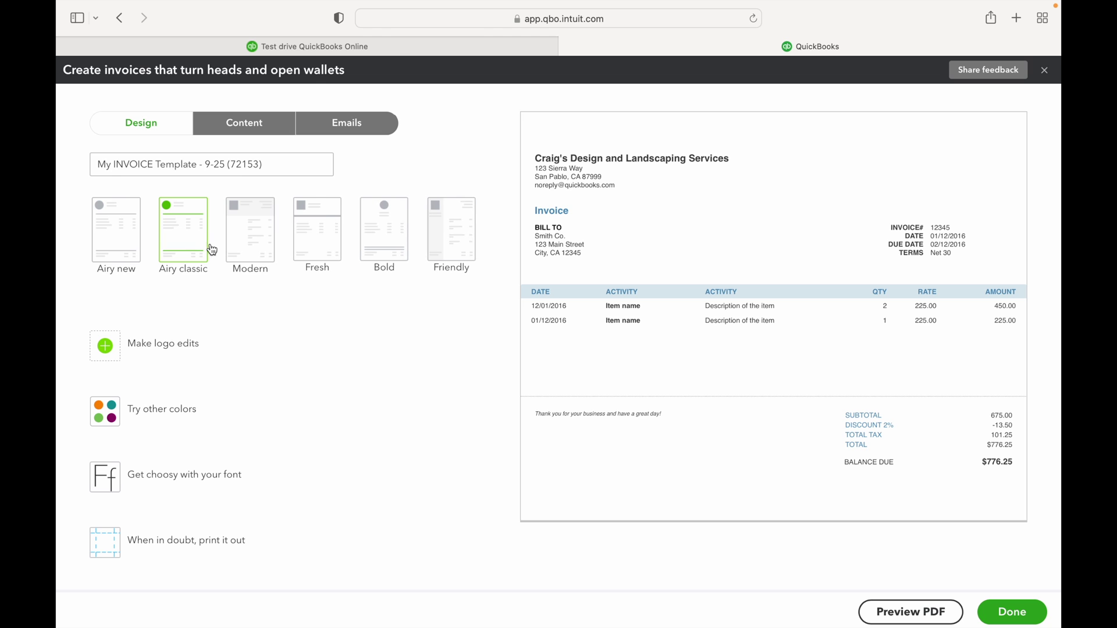
{"action": "left_click", "coordinate": [446, 240]}
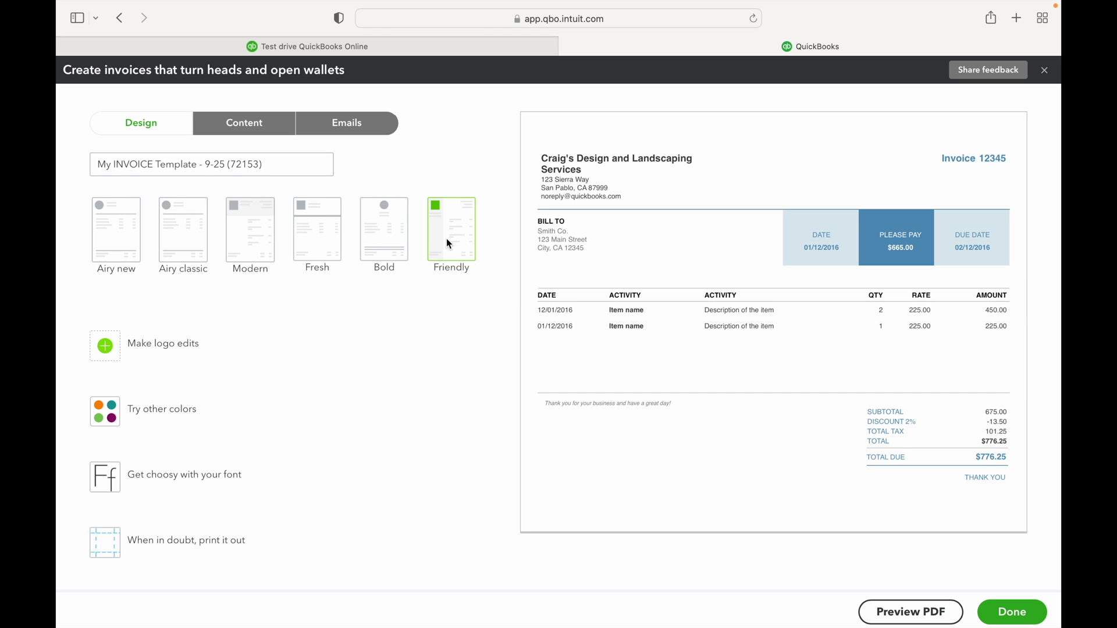
{"action": "left_click", "coordinate": [330, 236]}
{"action": "left_click", "coordinate": [376, 234]}
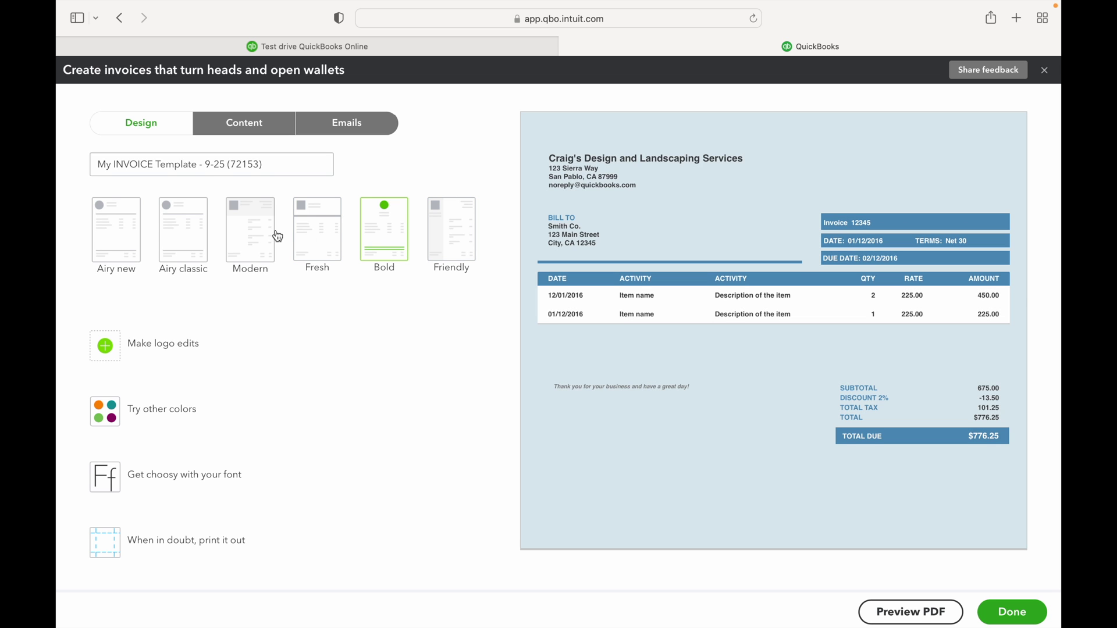
{"action": "left_click", "coordinate": [254, 223]}
{"action": "left_click", "coordinate": [186, 224]}
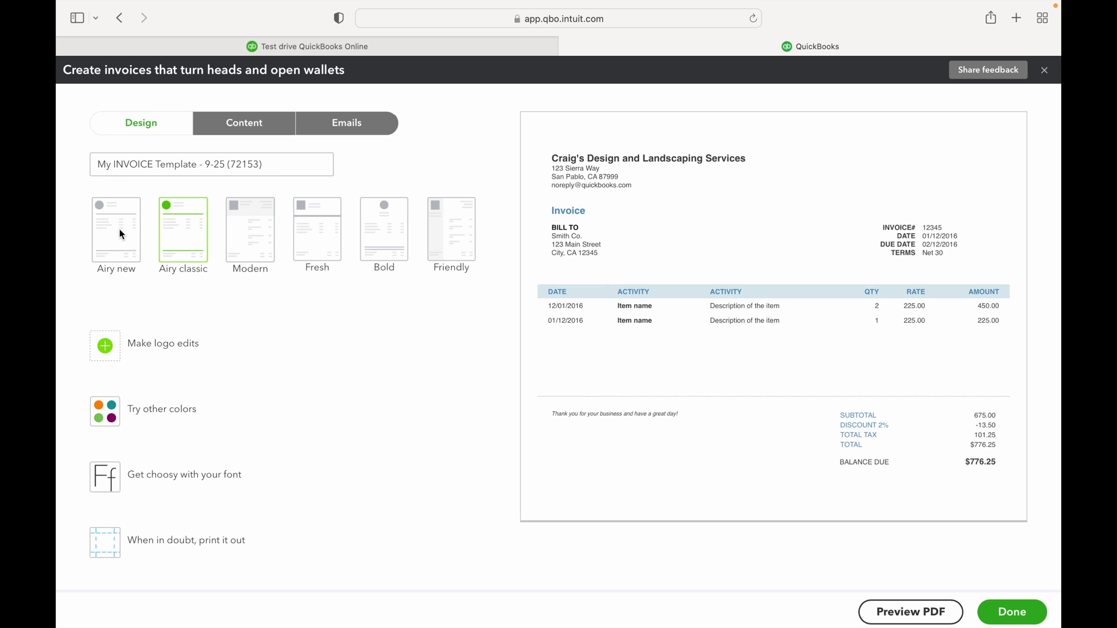
{"action": "left_click", "coordinate": [119, 230]}
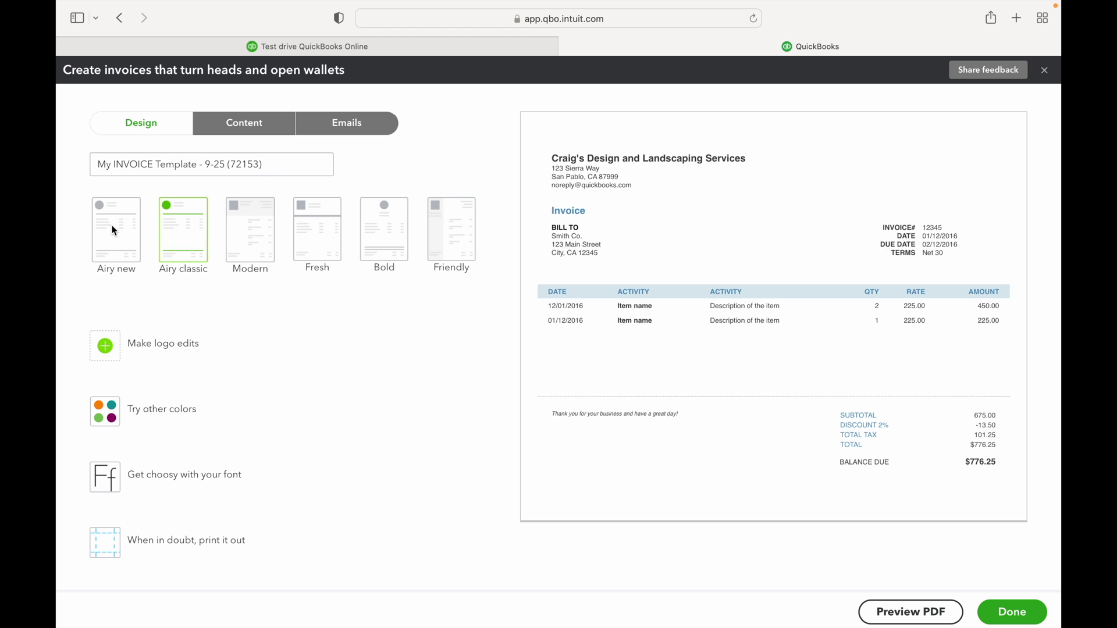
{"action": "left_click", "coordinate": [439, 224]}
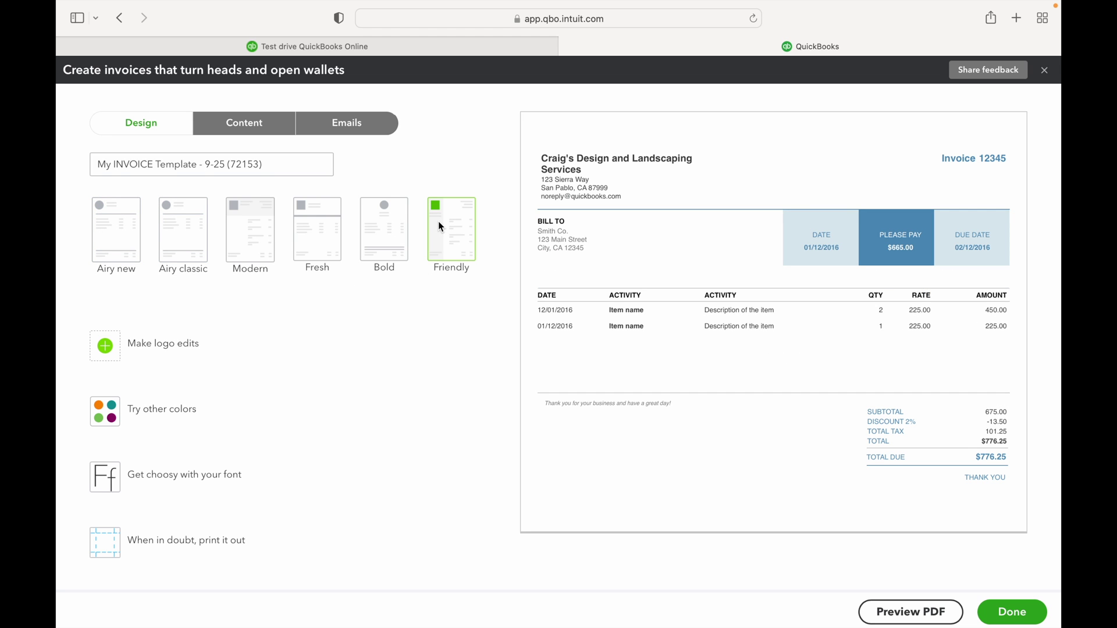
- Add the uploaded tree logo to the invoice style and save it
{"action": "left_click", "coordinate": [139, 355]}
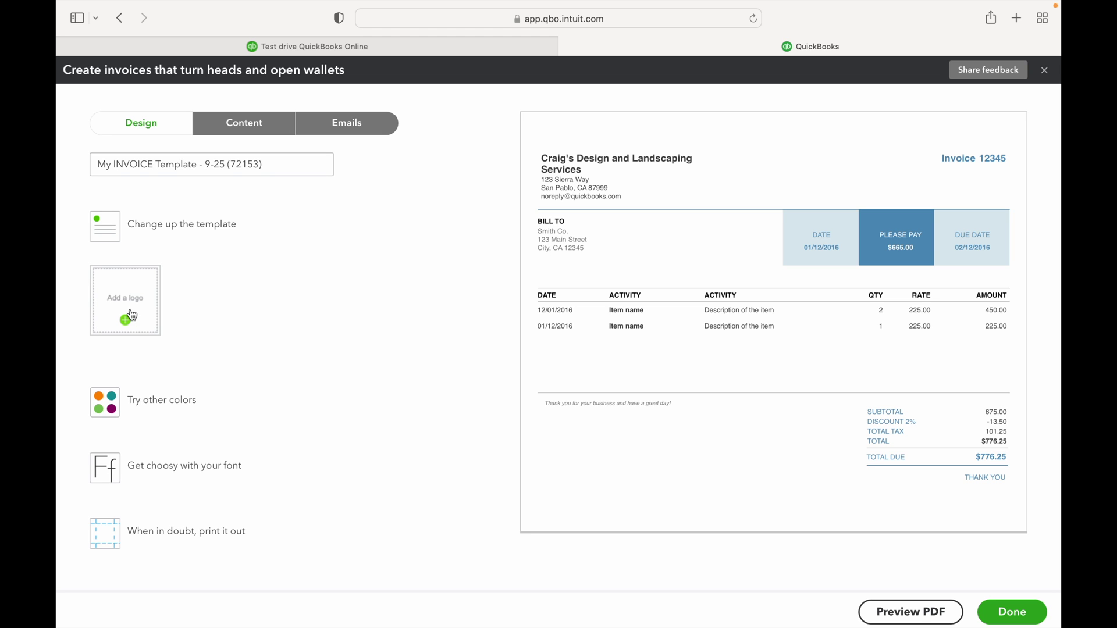
{"action": "left_click", "coordinate": [131, 318]}
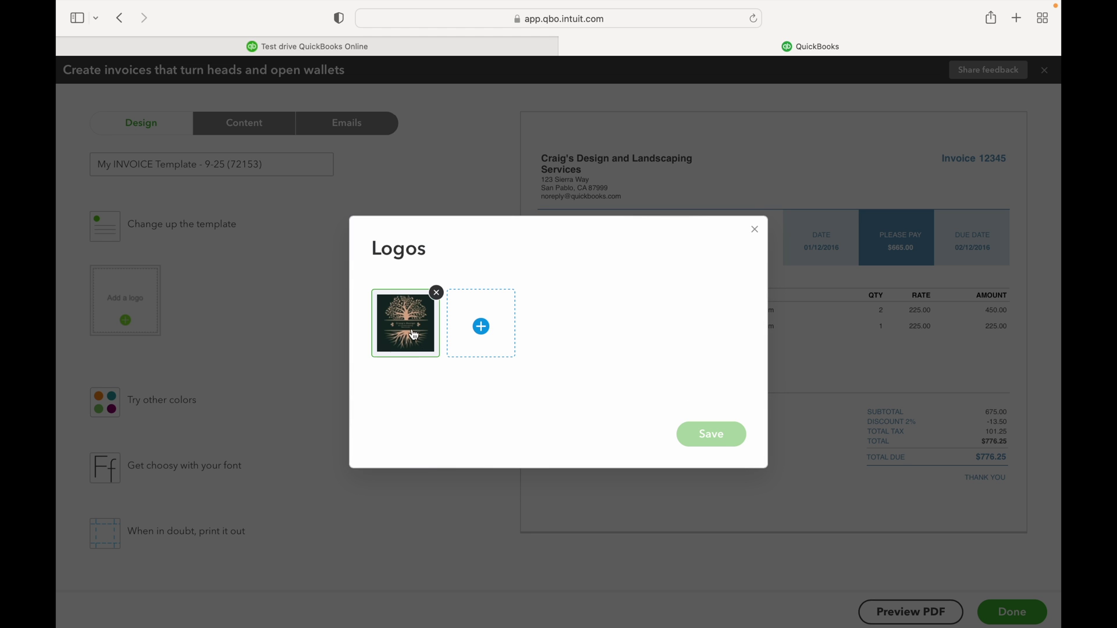
{"action": "left_click", "coordinate": [414, 332]}
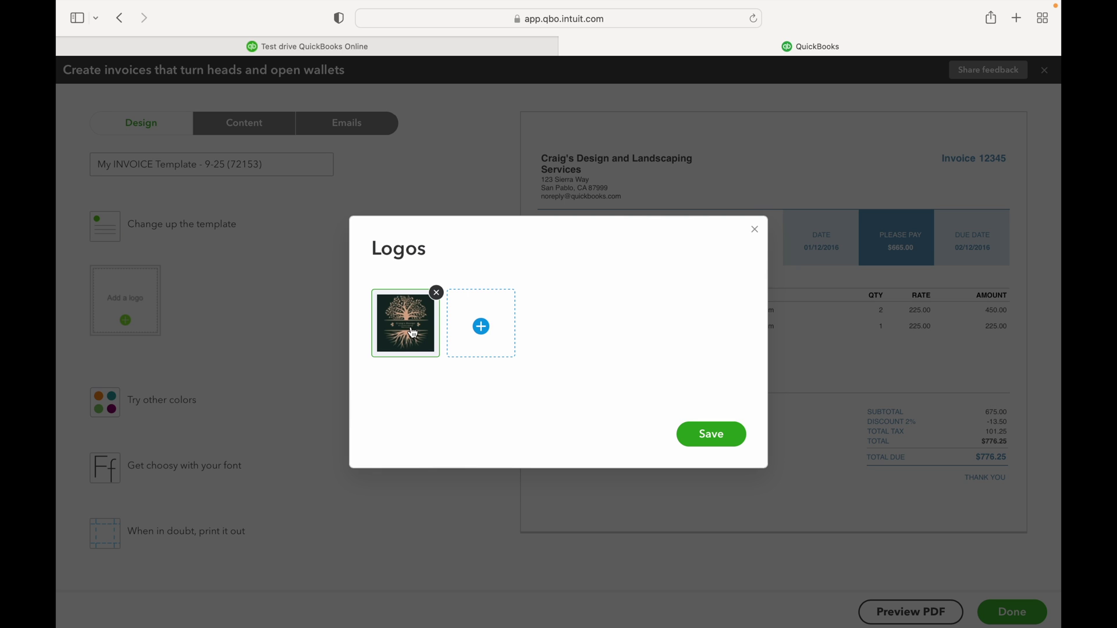
{"action": "mouse_move", "coordinate": [410, 329]}
{"action": "left_click", "coordinate": [702, 432]}
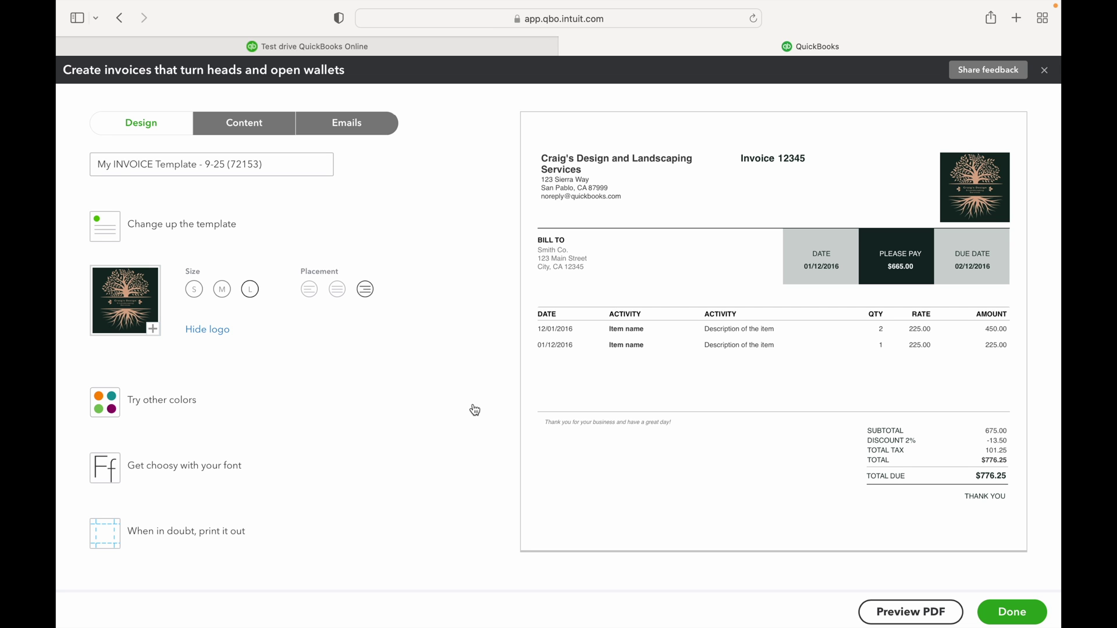
{"action": "scroll", "coordinate": [472, 409], "scroll_direction": "down", "scroll_amount": 3}
{"action": "scroll", "coordinate": [472, 409], "scroll_direction": "up", "scroll_amount": 3}
{"action": "left_click", "coordinate": [245, 124]}
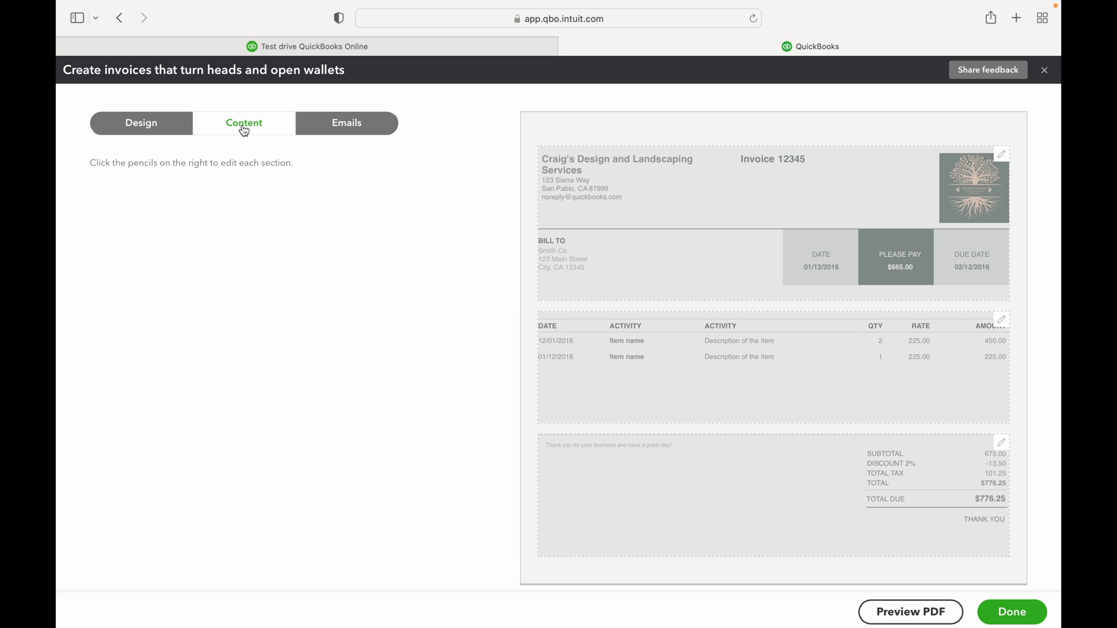
- Open the header, activity table and footer content sections, leaving the footer text empty
{"action": "left_click", "coordinate": [617, 200]}
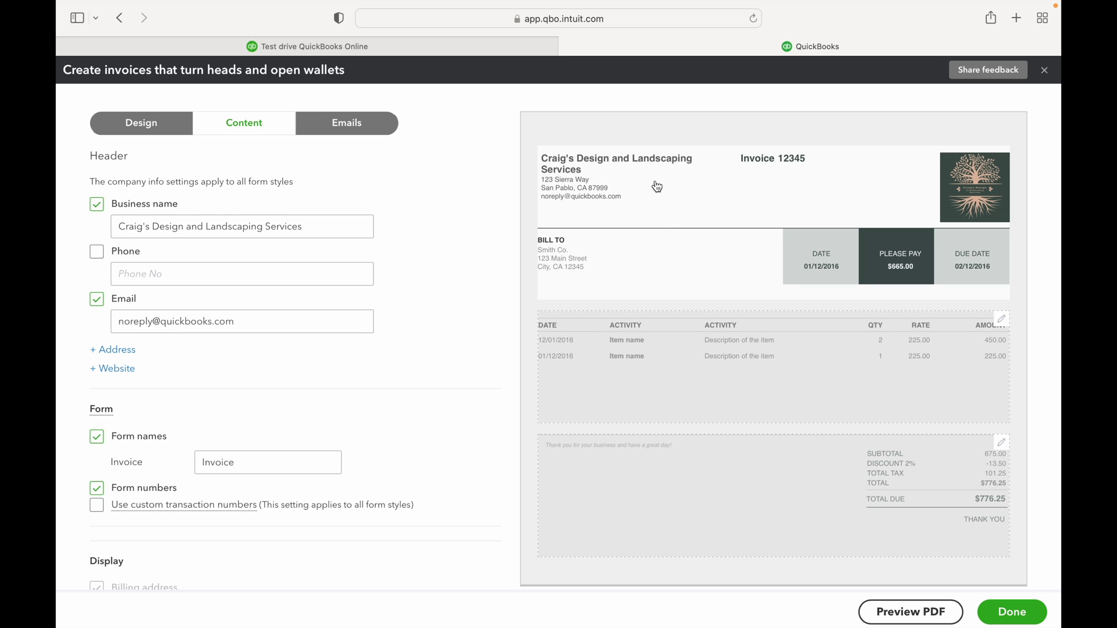
{"action": "left_click", "coordinate": [683, 349]}
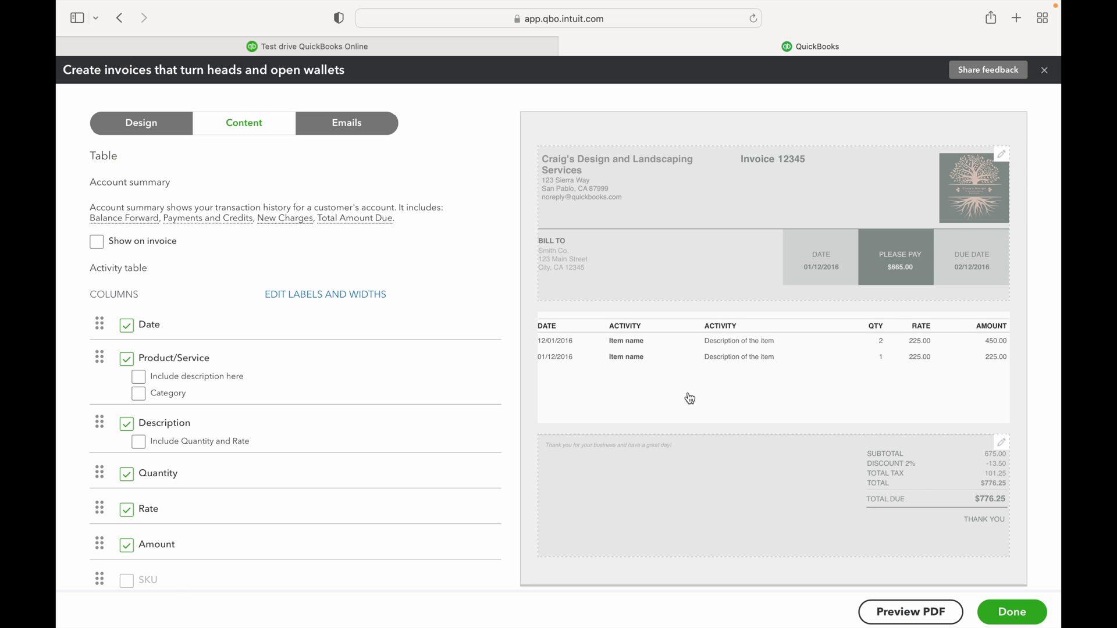
{"action": "left_click", "coordinate": [695, 484]}
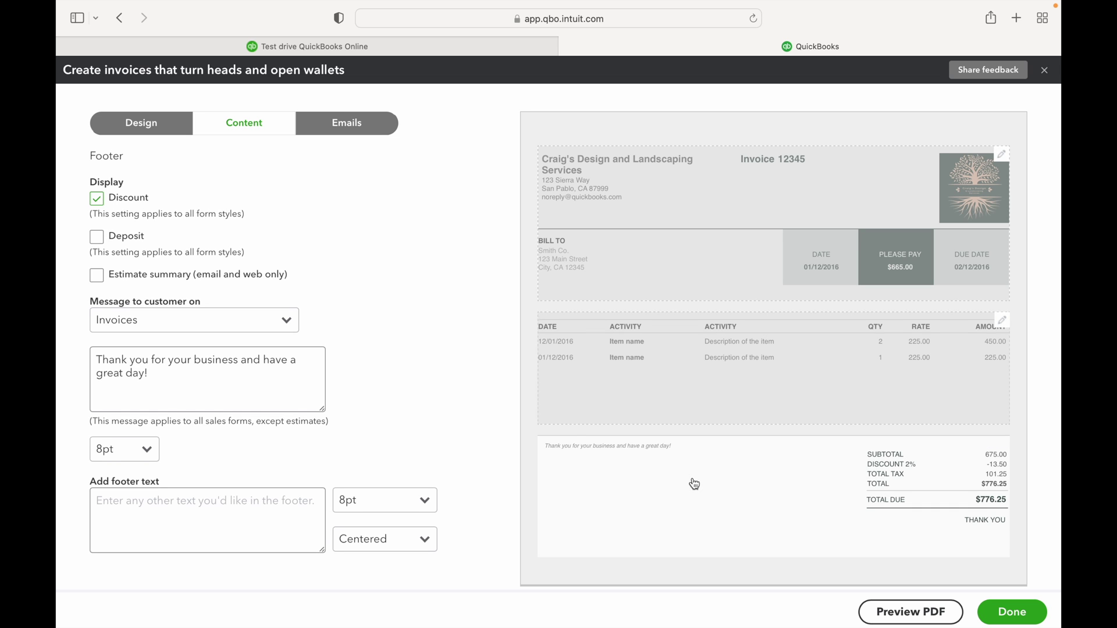
{"action": "scroll", "coordinate": [449, 357], "scroll_direction": "down", "scroll_amount": 3}
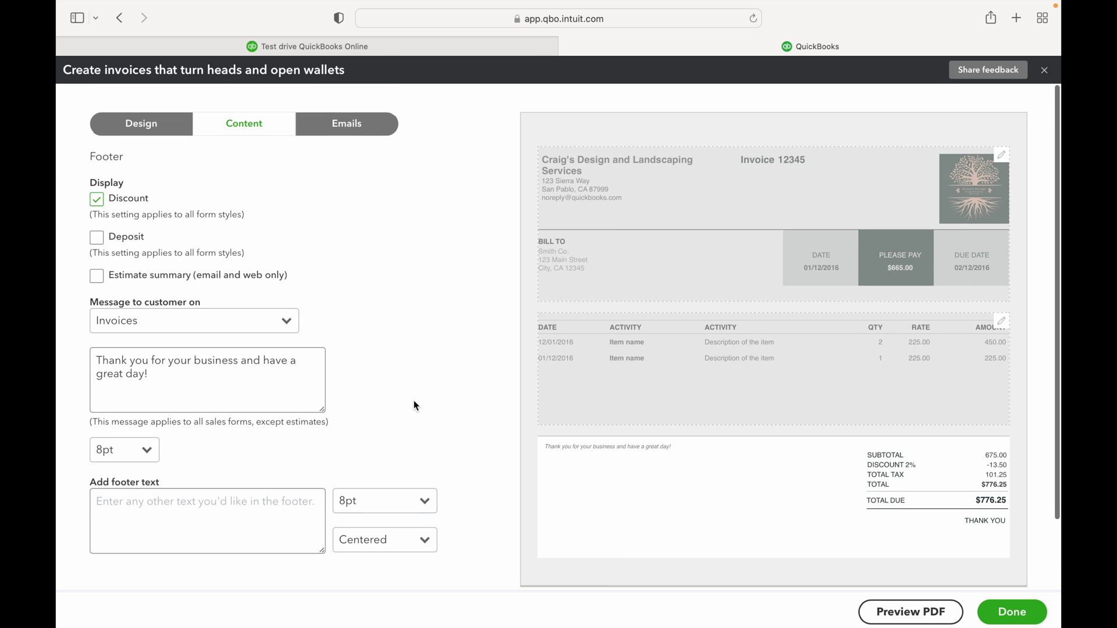
{"action": "left_click", "coordinate": [124, 523]}
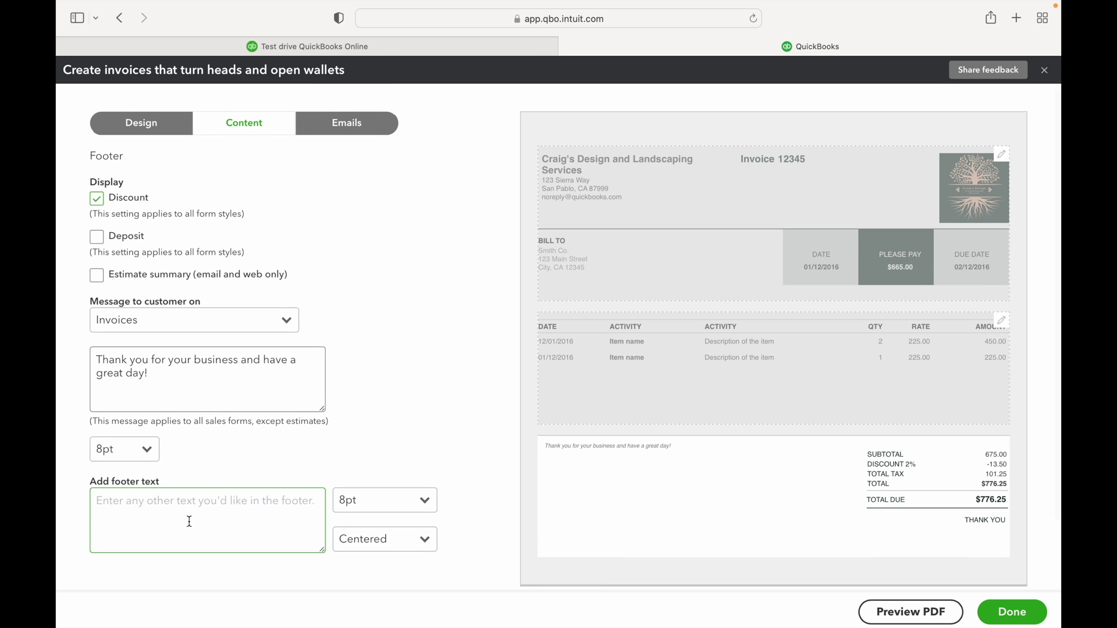
{"action": "left_click", "coordinate": [339, 188]}
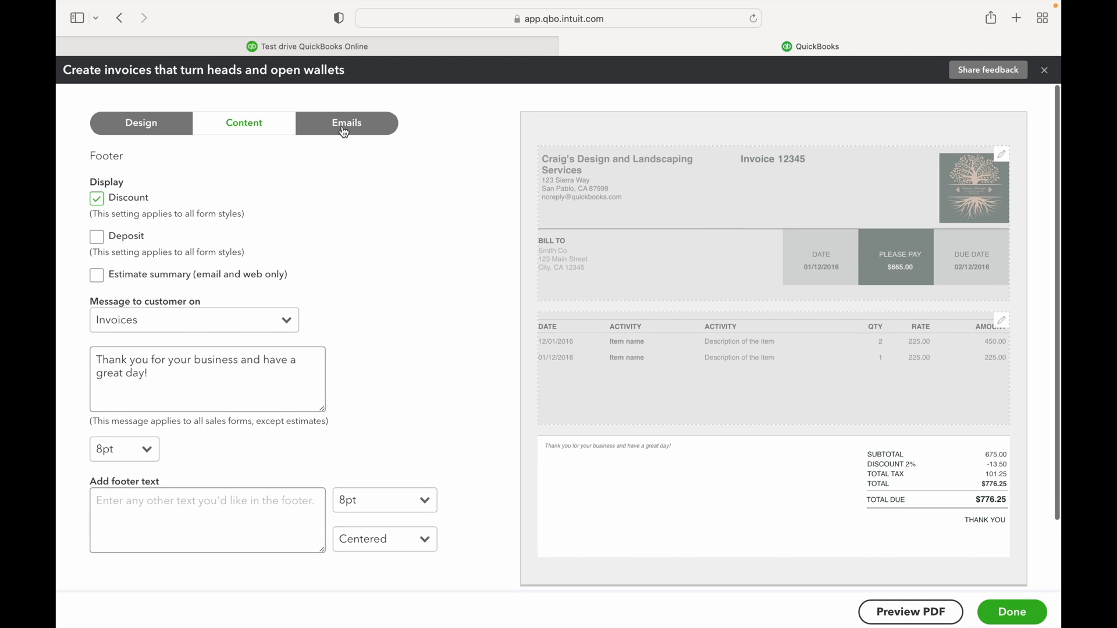
{"action": "left_click", "coordinate": [344, 133]}
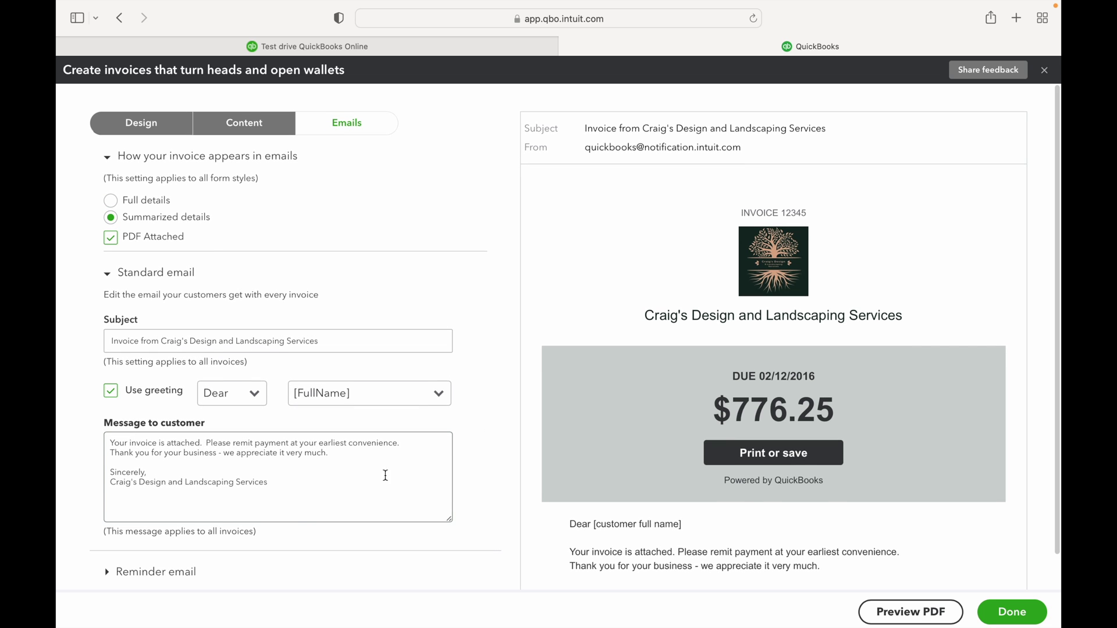
- Review the closing lines of the Message to customer, then save the style with Done
{"action": "left_click", "coordinate": [159, 471]}
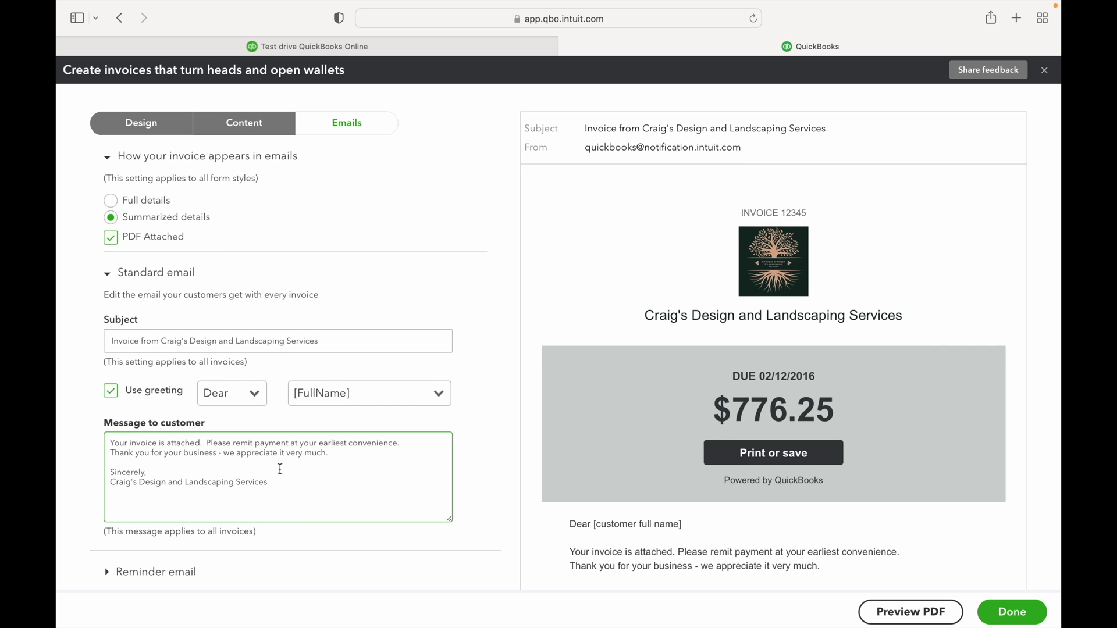
{"action": "left_click_drag", "start_coordinate": [295, 482], "coordinate": [67, 452]}
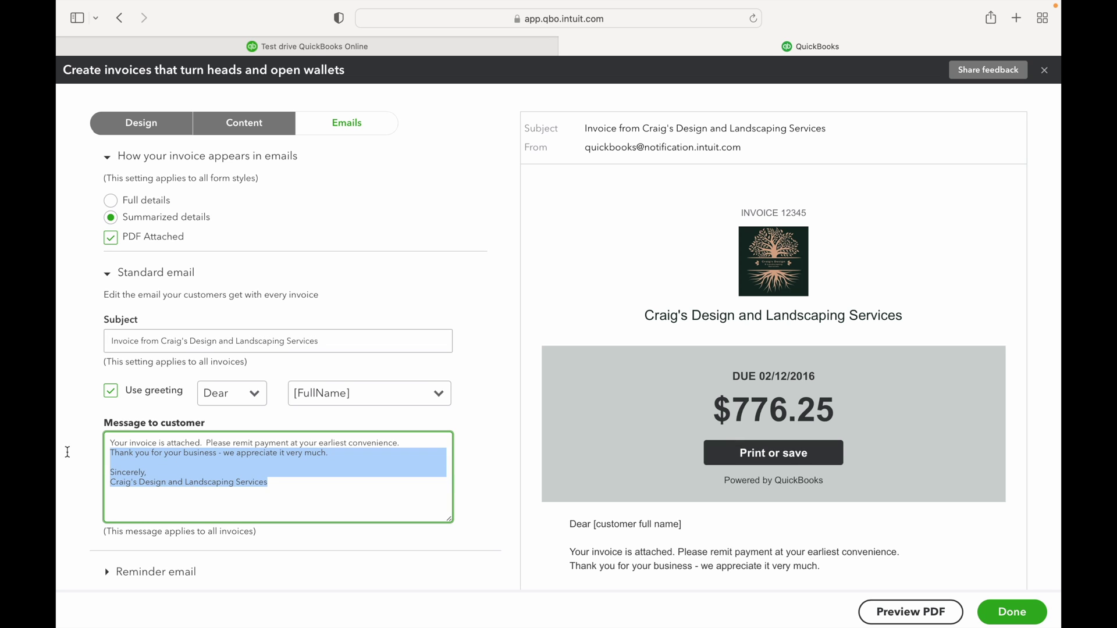
{"action": "left_click", "coordinate": [244, 475]}
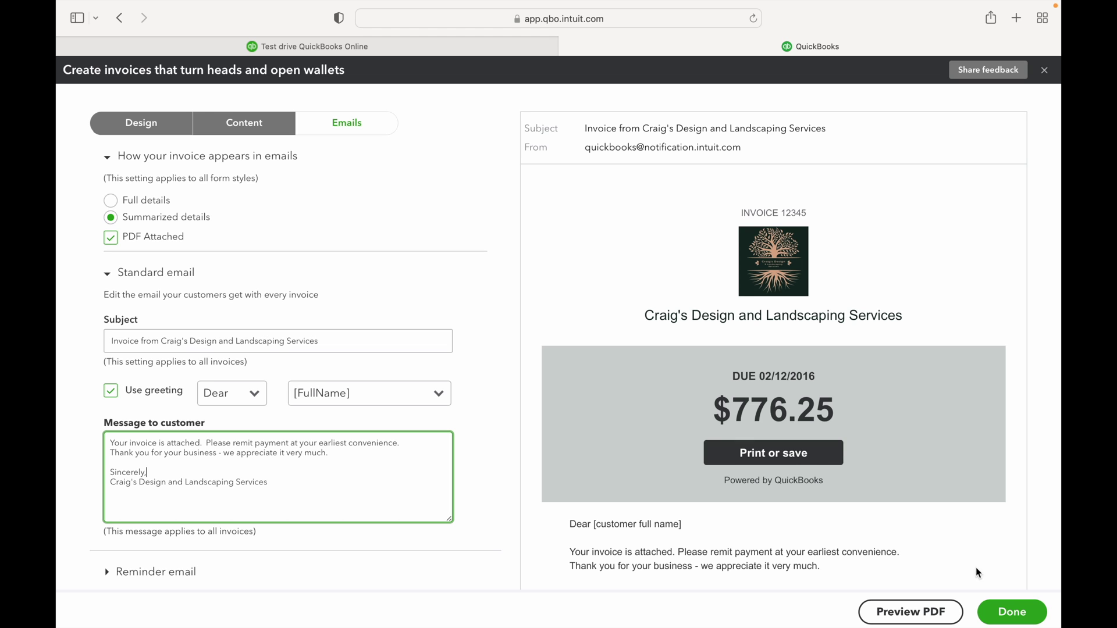
{"action": "left_click", "coordinate": [1013, 617]}
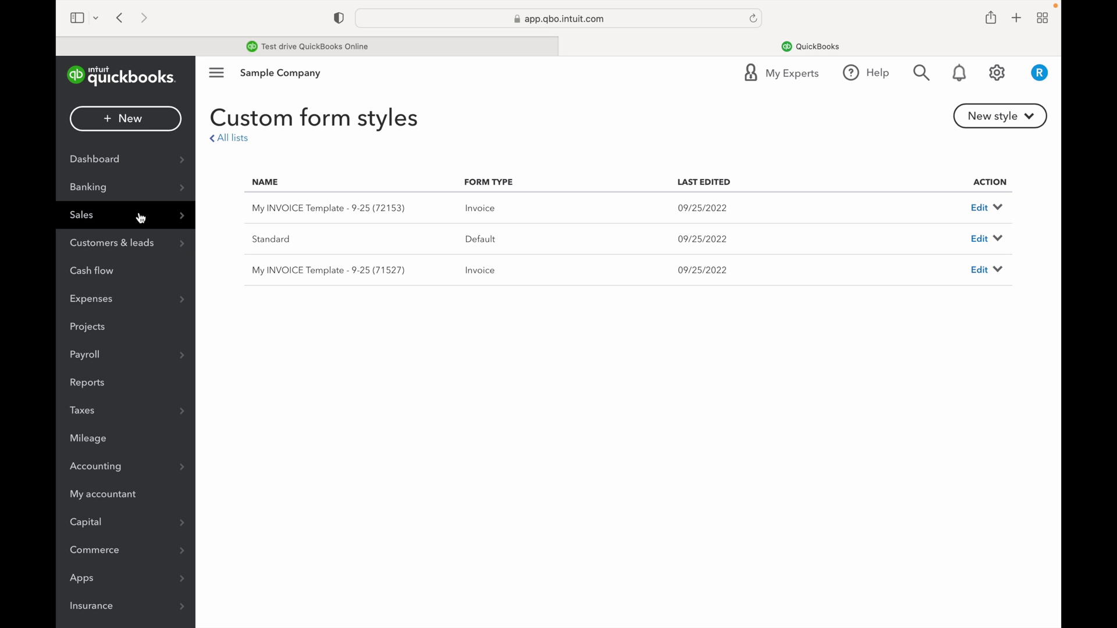
- Go from the Sales invoices list to the Products and services list of 18 items
{"action": "mouse_move", "coordinate": [141, 218]}
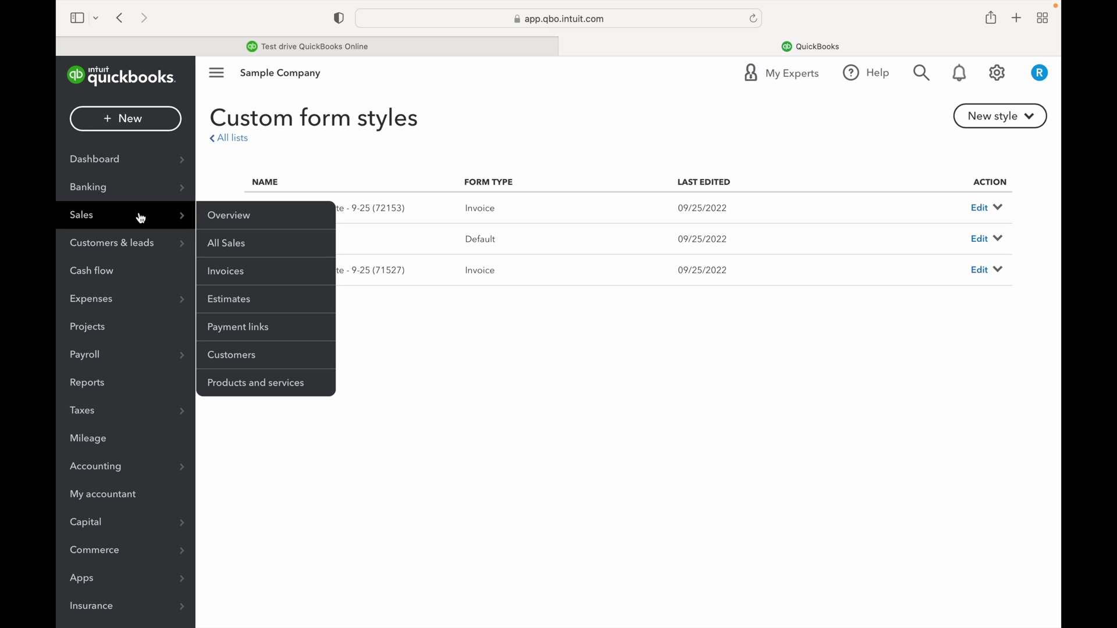
{"action": "left_click", "coordinate": [141, 218]}
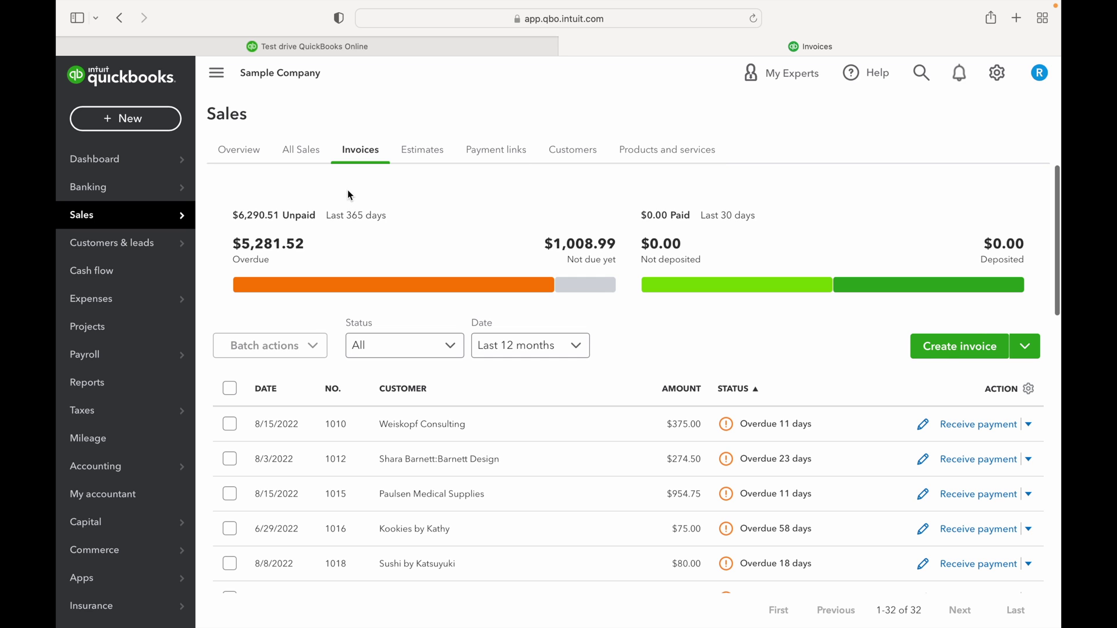
{"action": "left_click", "coordinate": [655, 154]}
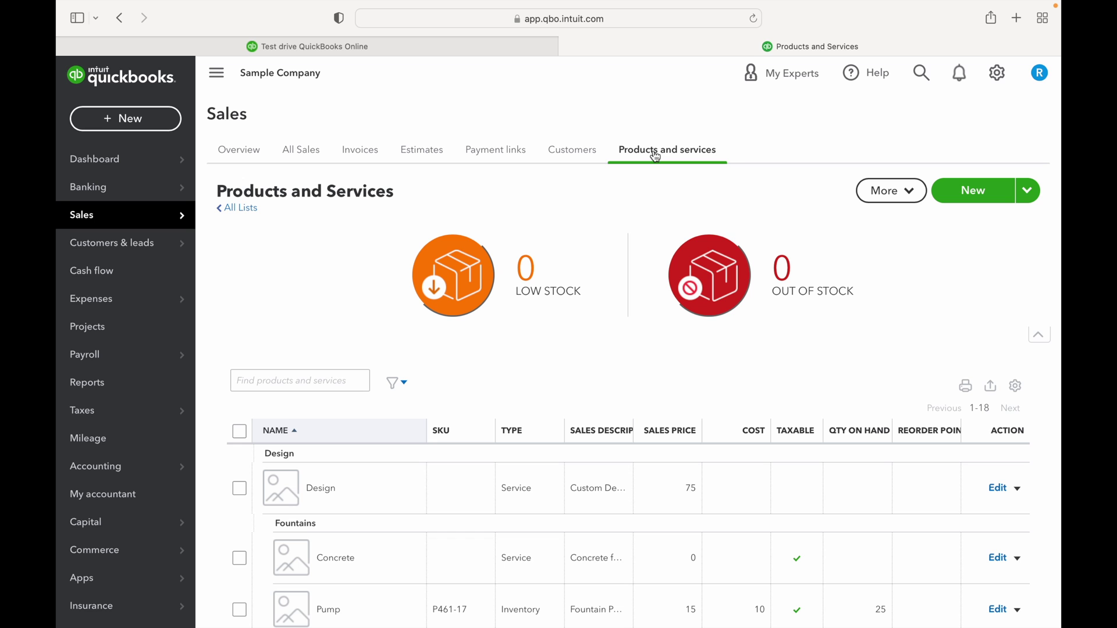
{"action": "left_click", "coordinate": [986, 195]}
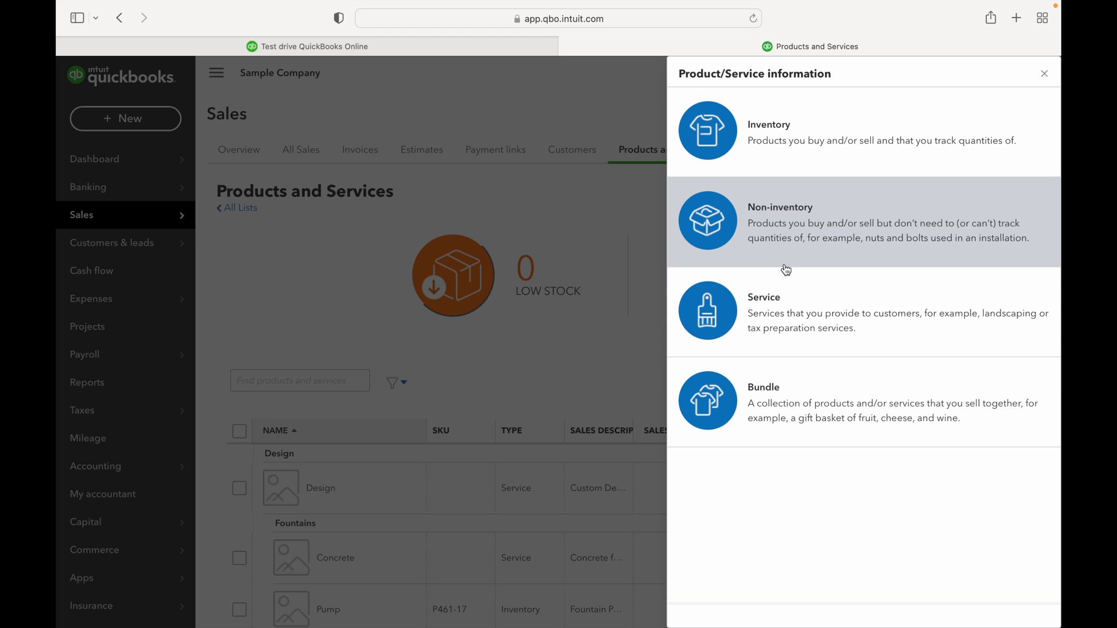
{"action": "left_click", "coordinate": [802, 313]}
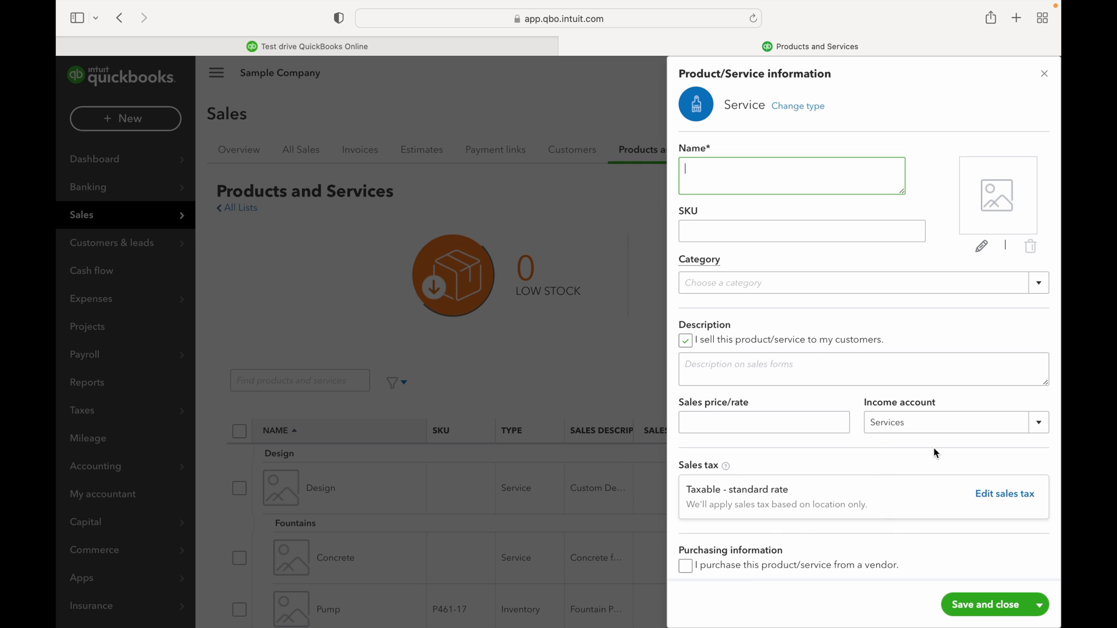
{"action": "left_click", "coordinate": [1044, 73]}
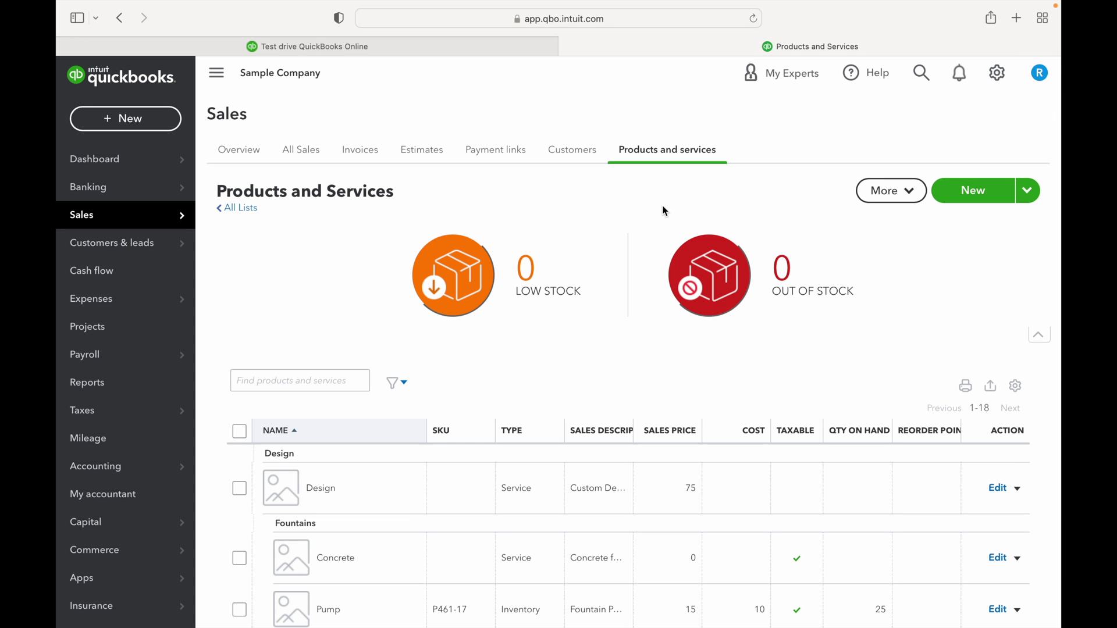
- Look through the products and services, then switch to the Sales Invoices list of 32 invoices
{"action": "scroll", "coordinate": [219, 323], "scroll_direction": "down", "scroll_amount": 3}
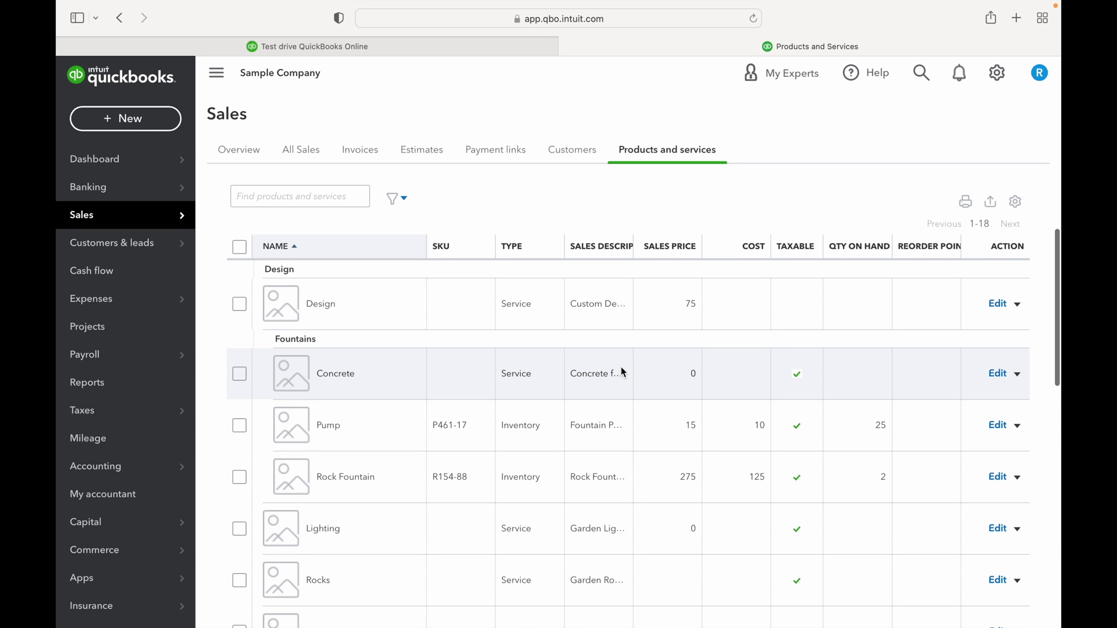
{"action": "scroll", "coordinate": [620, 367], "scroll_direction": "down", "scroll_amount": 2}
{"action": "scroll", "coordinate": [621, 370], "scroll_direction": "down", "scroll_amount": 6}
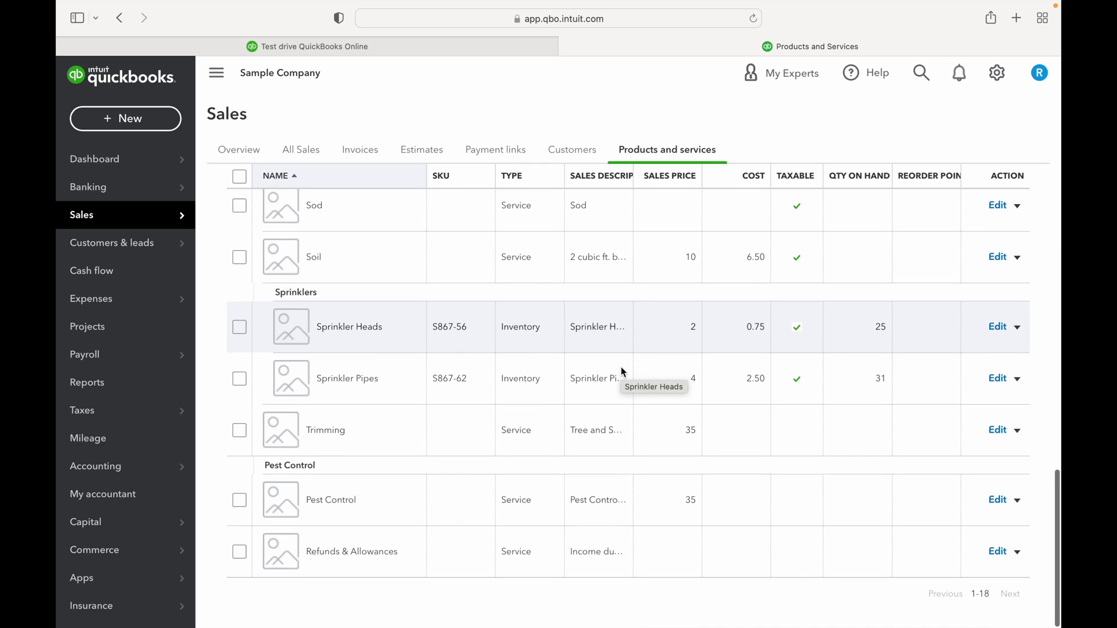
{"action": "scroll", "coordinate": [621, 370], "scroll_direction": "up", "scroll_amount": 6}
{"action": "scroll", "coordinate": [622, 371], "scroll_direction": "up", "scroll_amount": 7}
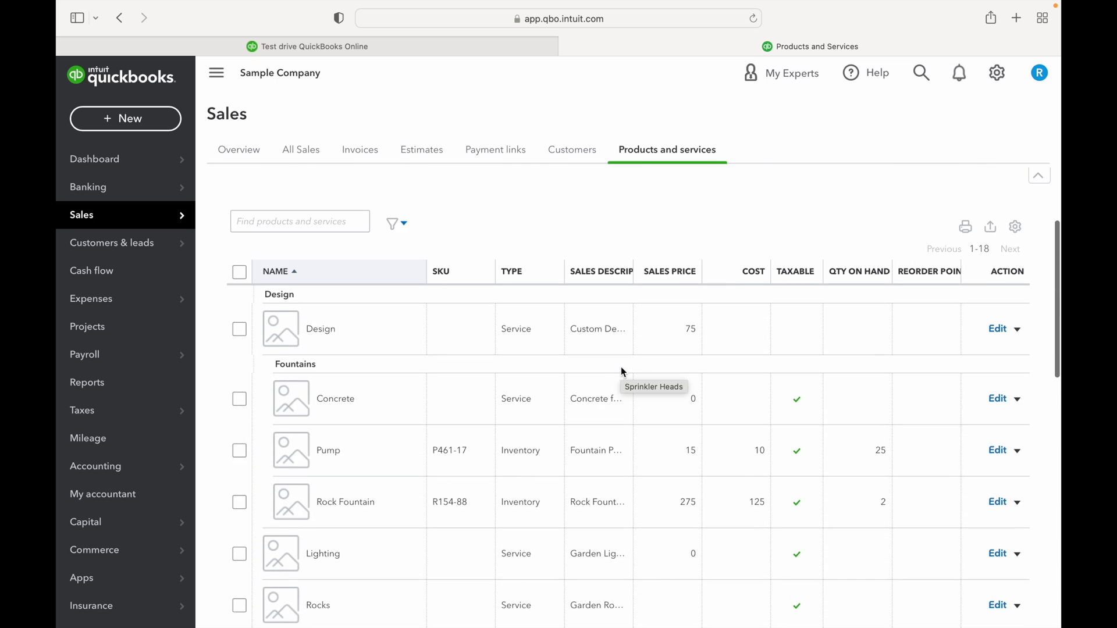
{"action": "scroll", "coordinate": [623, 371], "scroll_direction": "down", "scroll_amount": 2}
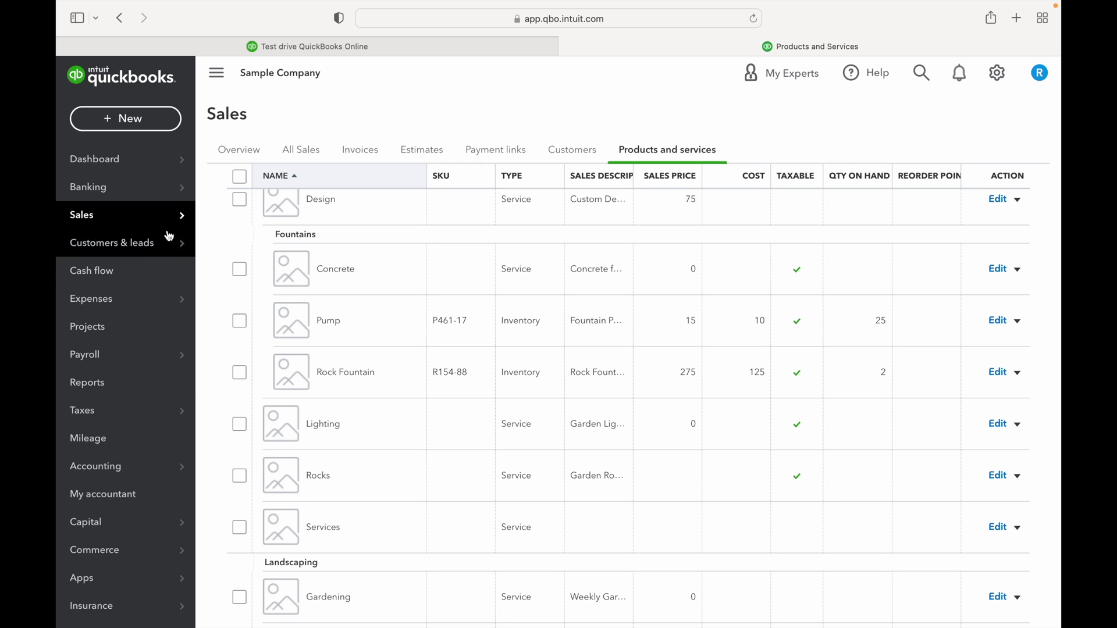
{"action": "left_click", "coordinate": [360, 150]}
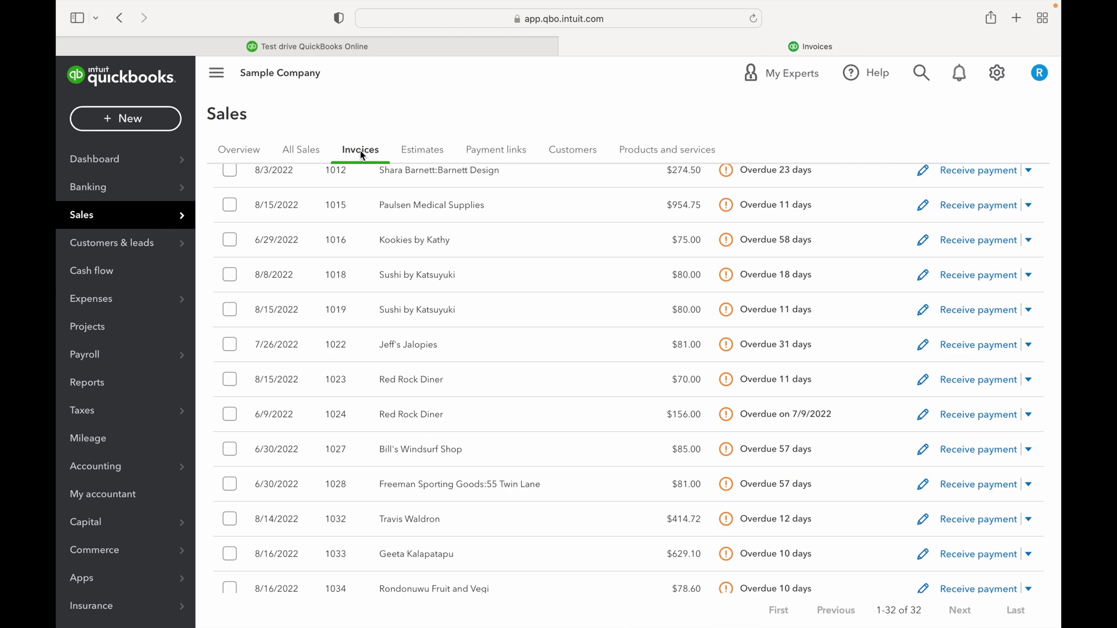
- Start a blank Net 30 invoice dated 09/25/2022 from + New > Invoice
{"action": "mouse_move", "coordinate": [138, 223]}
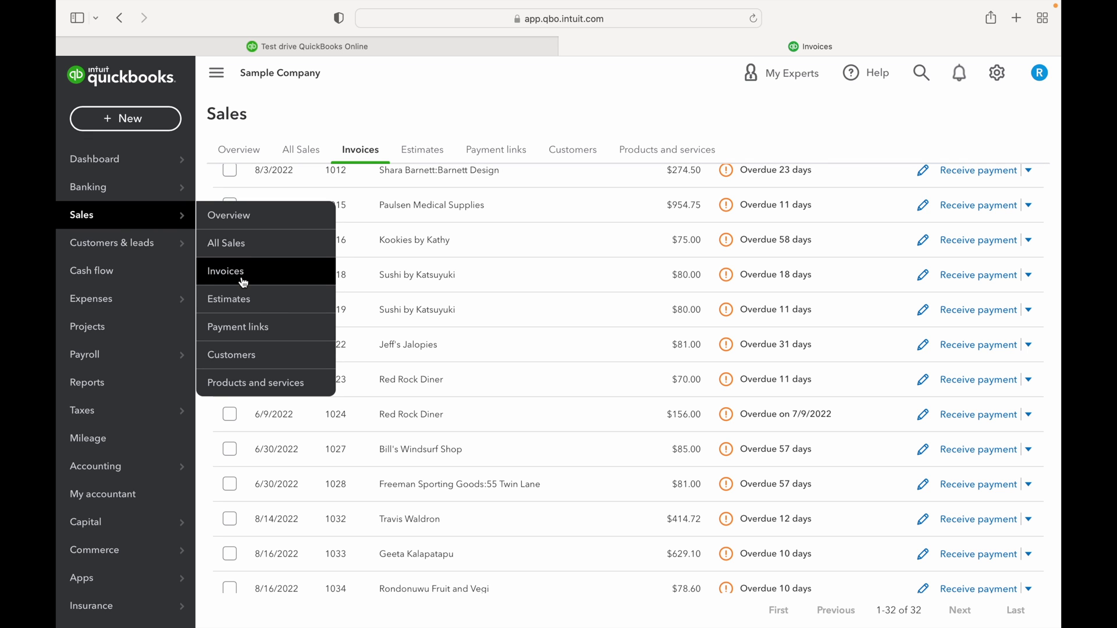
{"action": "left_click", "coordinate": [120, 122]}
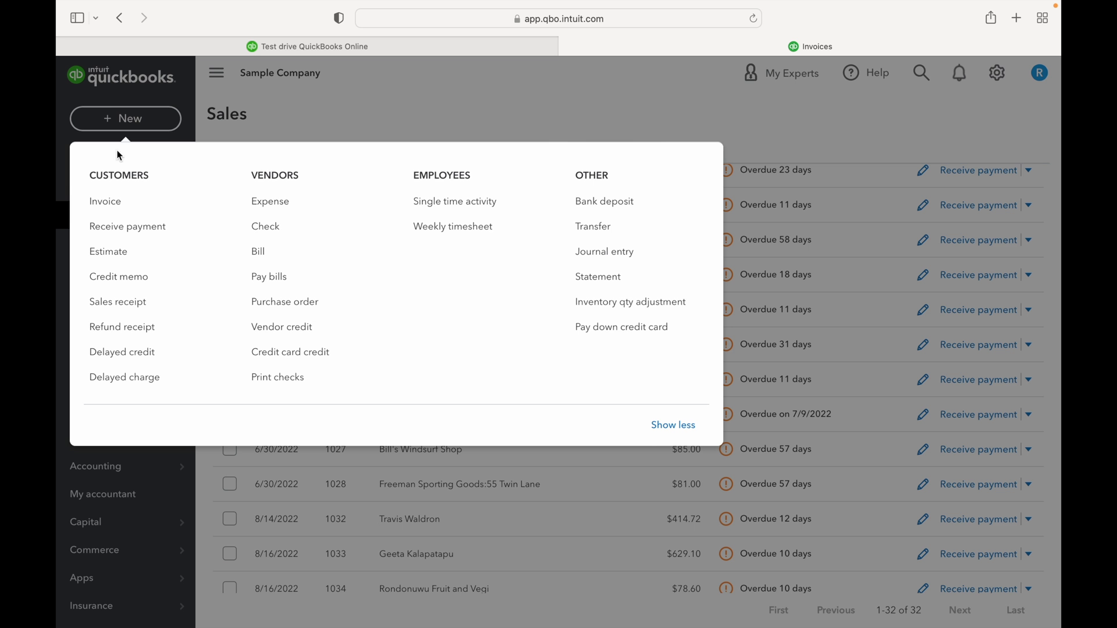
{"action": "left_click", "coordinate": [120, 202]}
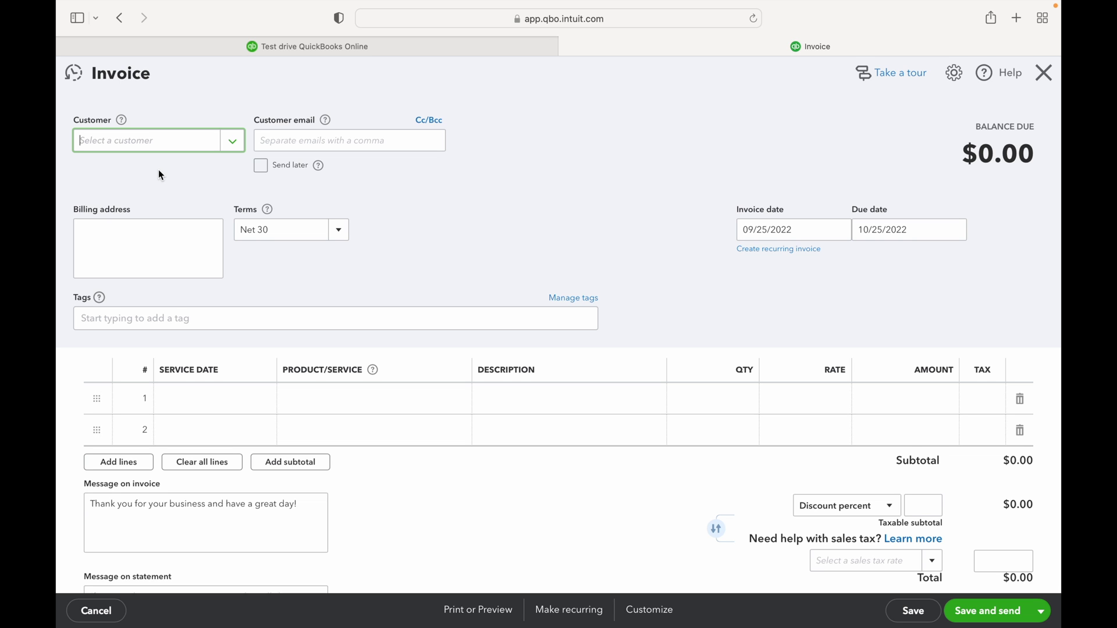
{"action": "left_click", "coordinate": [233, 141]}
{"action": "left_click", "coordinate": [125, 175]}
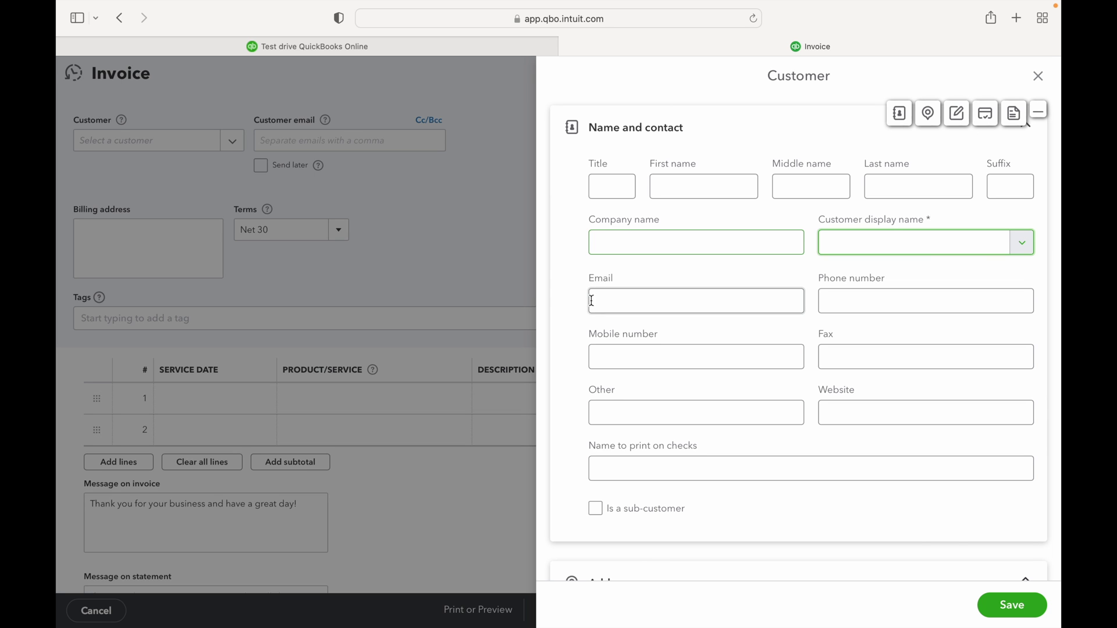
{"action": "scroll", "coordinate": [562, 304], "scroll_direction": "down", "scroll_amount": 3}
{"action": "scroll", "coordinate": [562, 304], "scroll_direction": "down", "scroll_amount": 5}
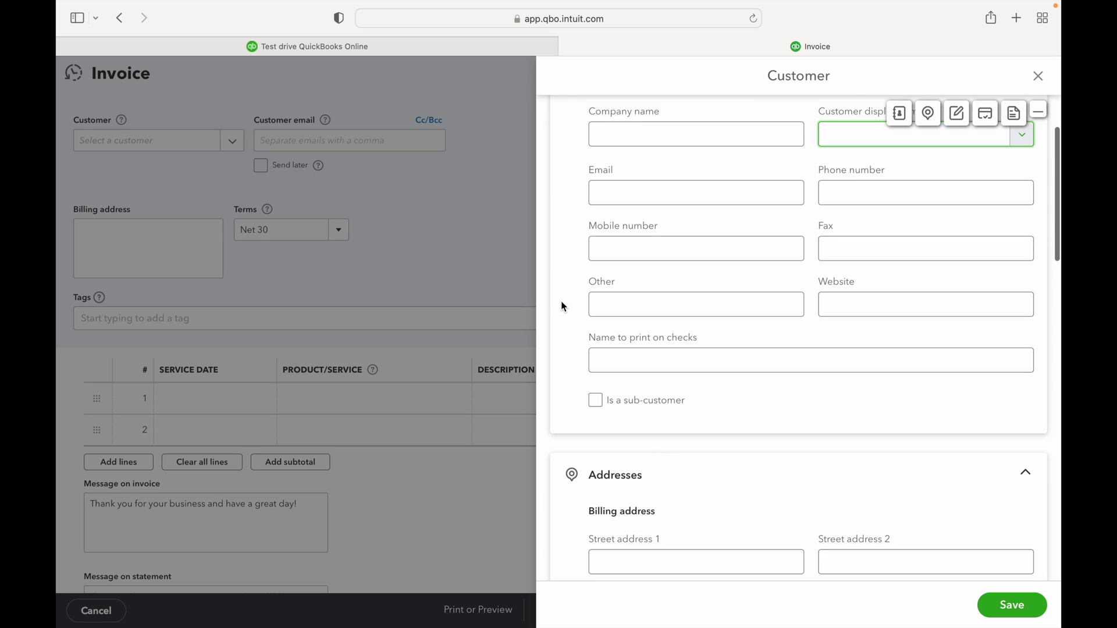
{"action": "scroll", "coordinate": [563, 306], "scroll_direction": "down", "scroll_amount": 3}
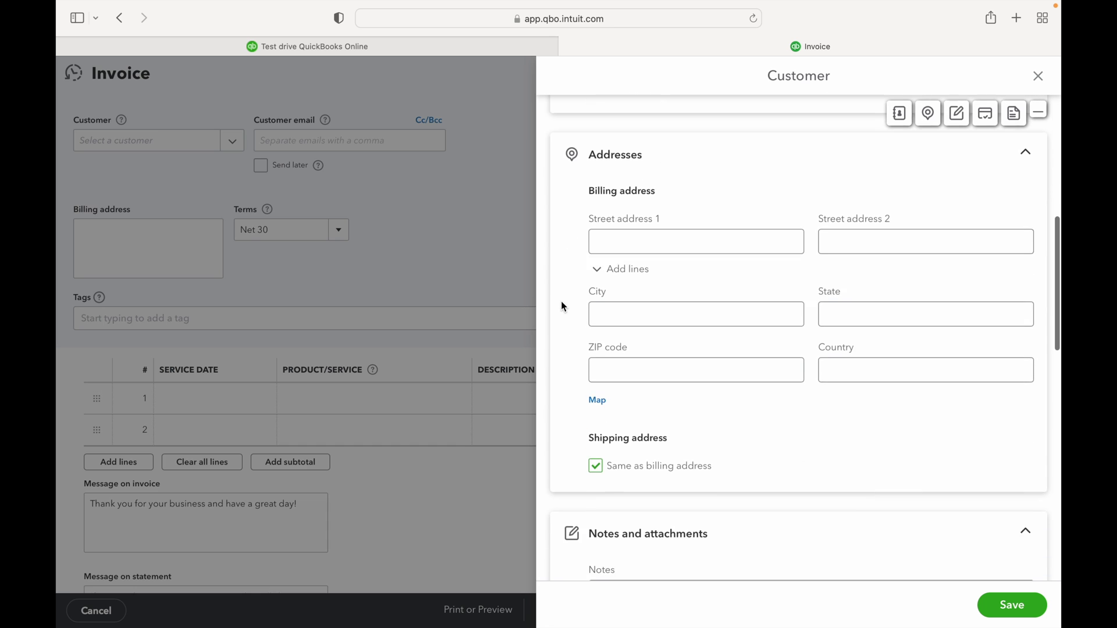
{"action": "scroll", "coordinate": [563, 306], "scroll_direction": "up", "scroll_amount": 8}
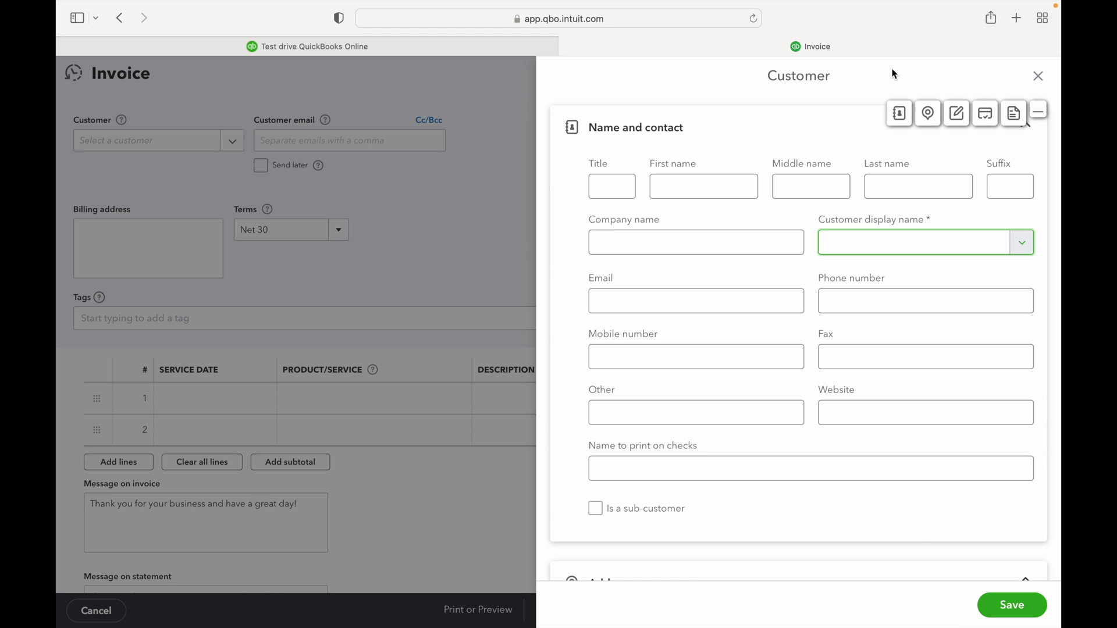
{"action": "left_click", "coordinate": [1038, 75]}
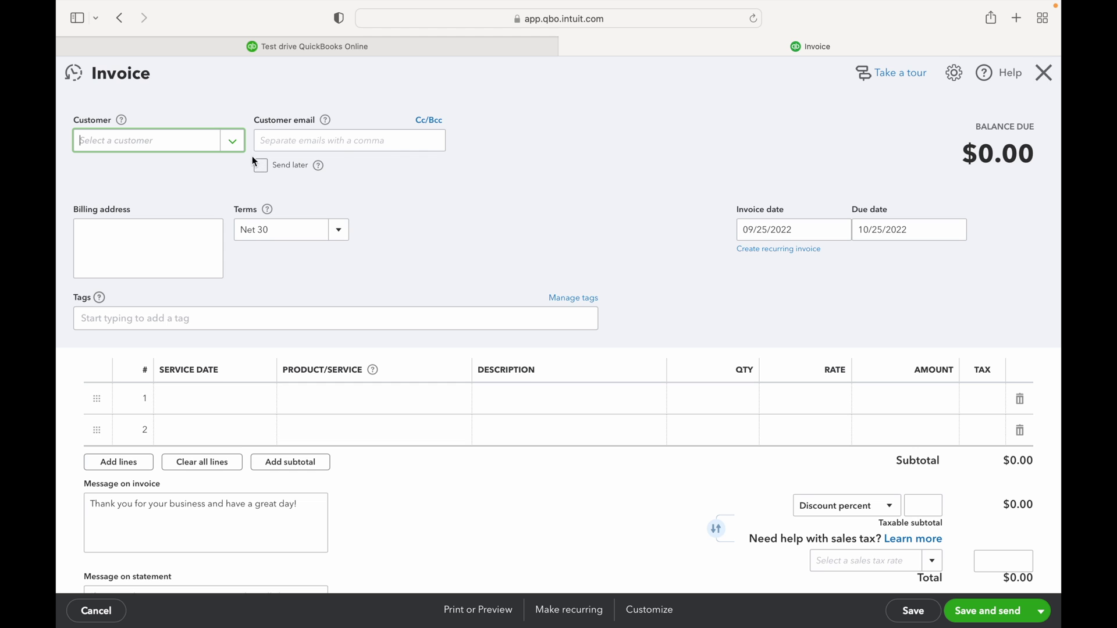
- Choose Bill's Windsurf Shop as the customer and change the billing ZIP's last digit to 4
{"action": "left_click", "coordinate": [233, 141]}
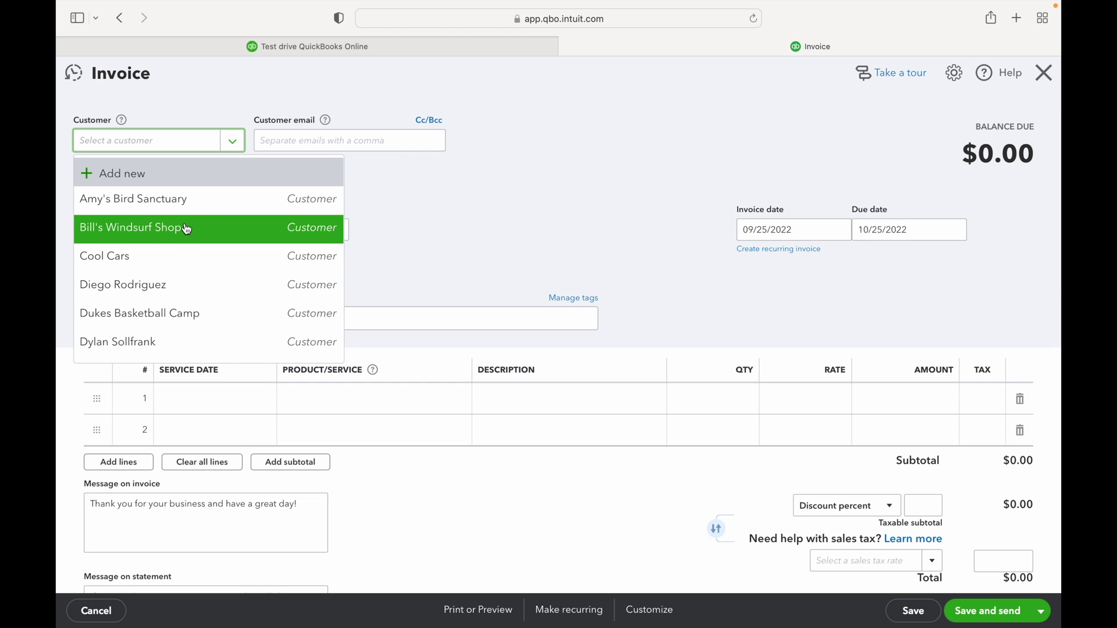
{"action": "left_click", "coordinate": [207, 230]}
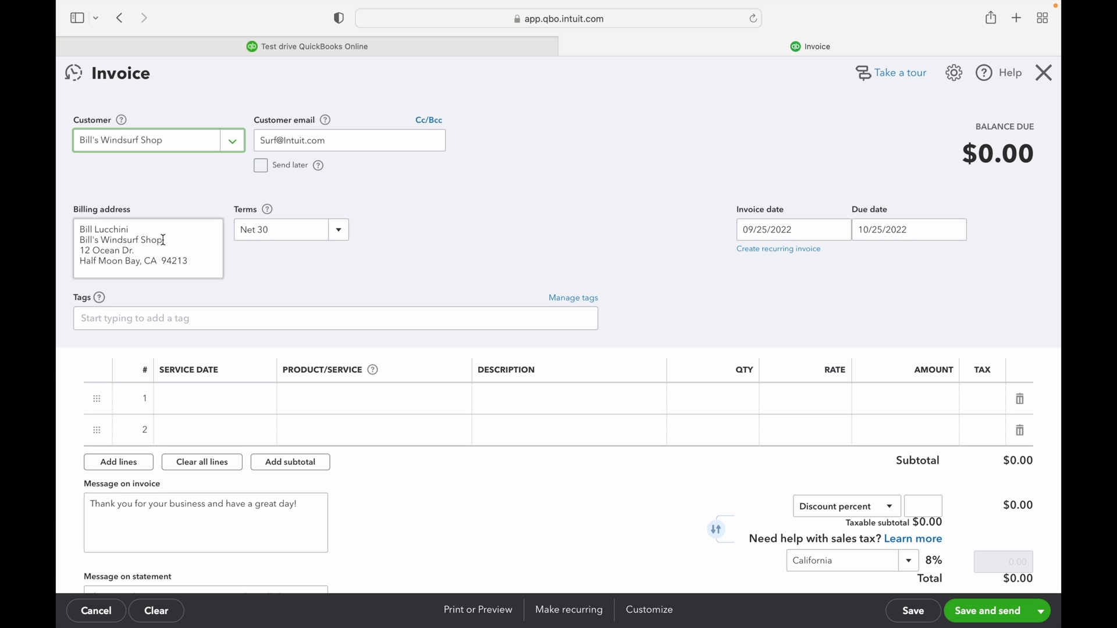
{"action": "left_click", "coordinate": [207, 263]}
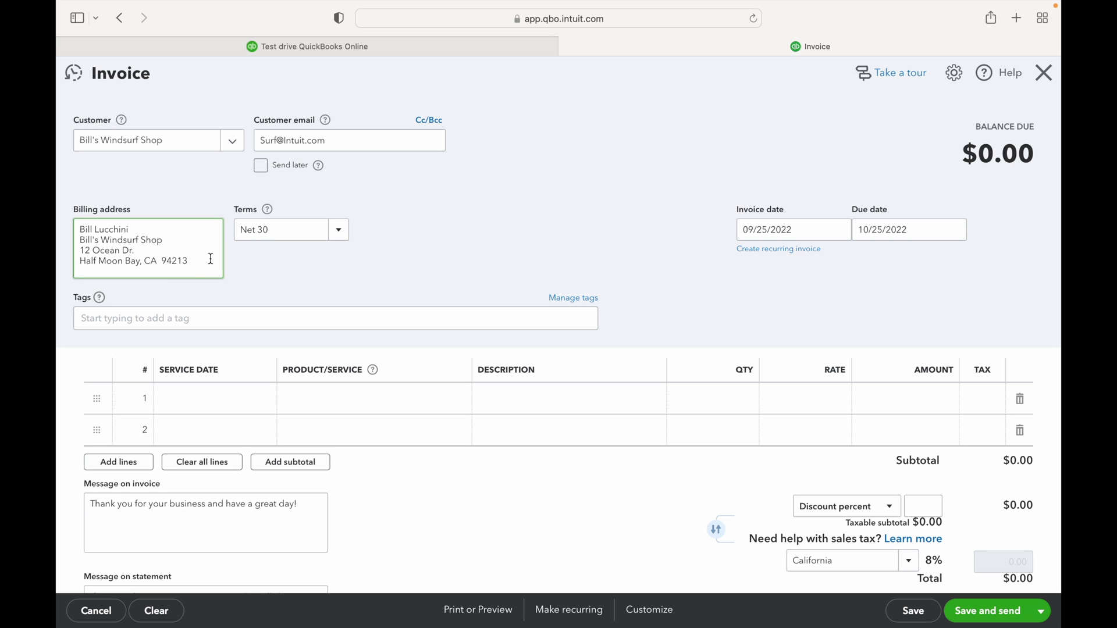
{"action": "key", "text": "BackSpace"}
{"action": "type", "text": "4"}
{"action": "key", "text": "Tab"}
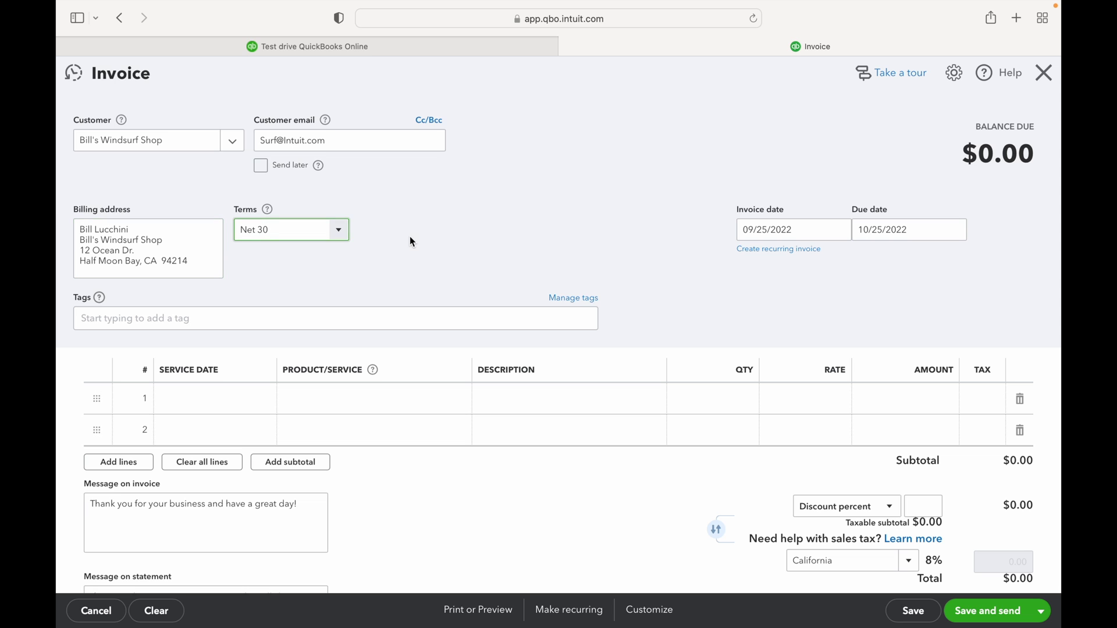
- Keep Net 30 terms and check the invoice date and due date
{"action": "left_click", "coordinate": [339, 231]}
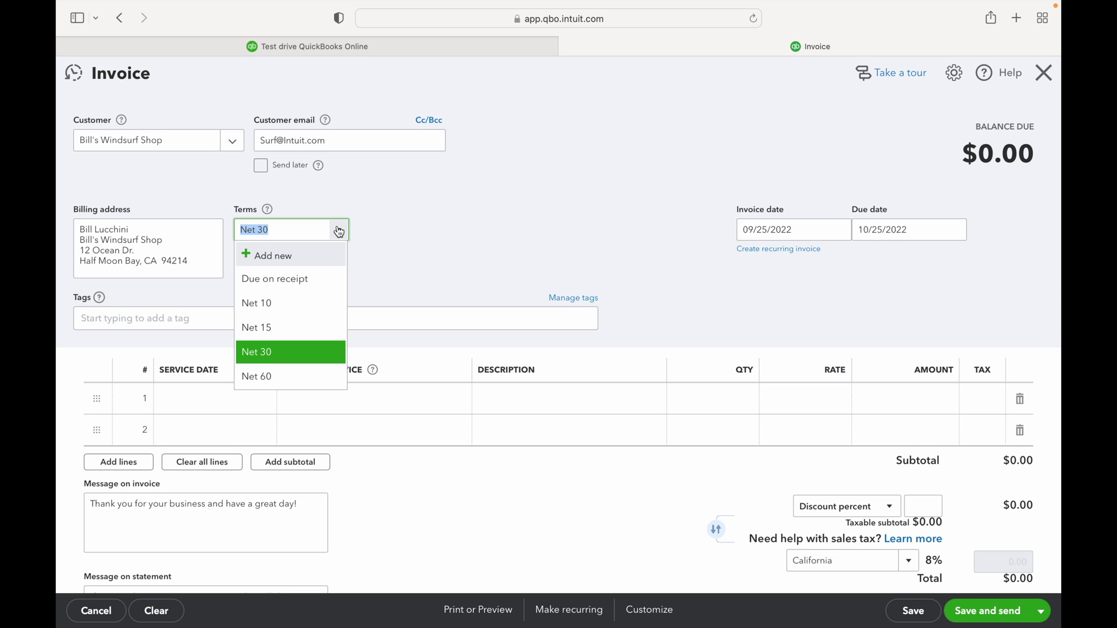
{"action": "left_click", "coordinate": [339, 232]}
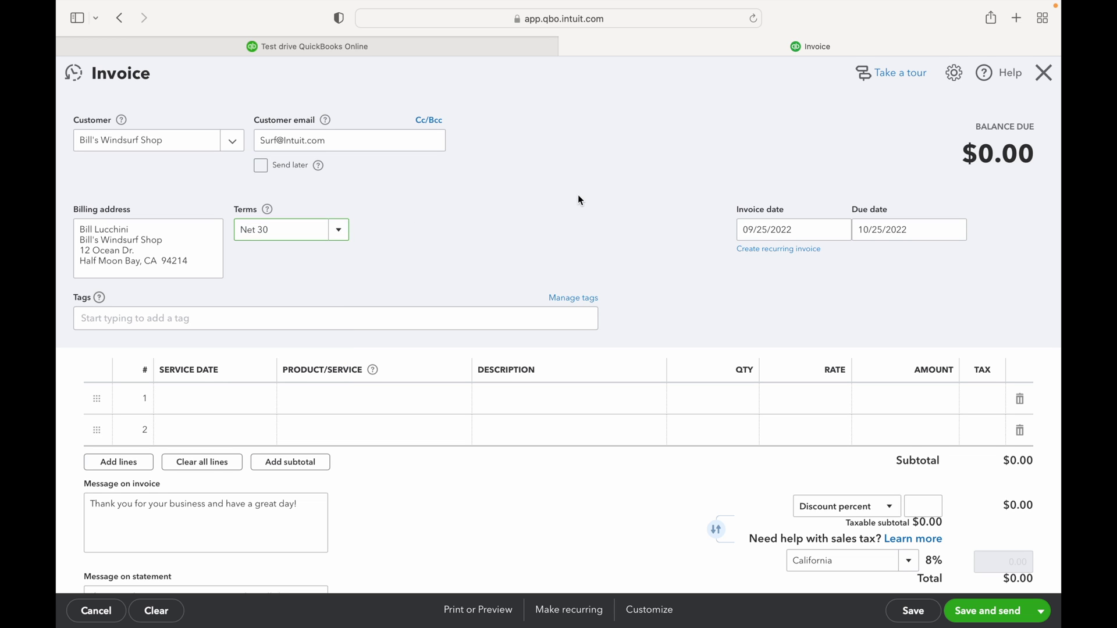
{"action": "left_click", "coordinate": [739, 229]}
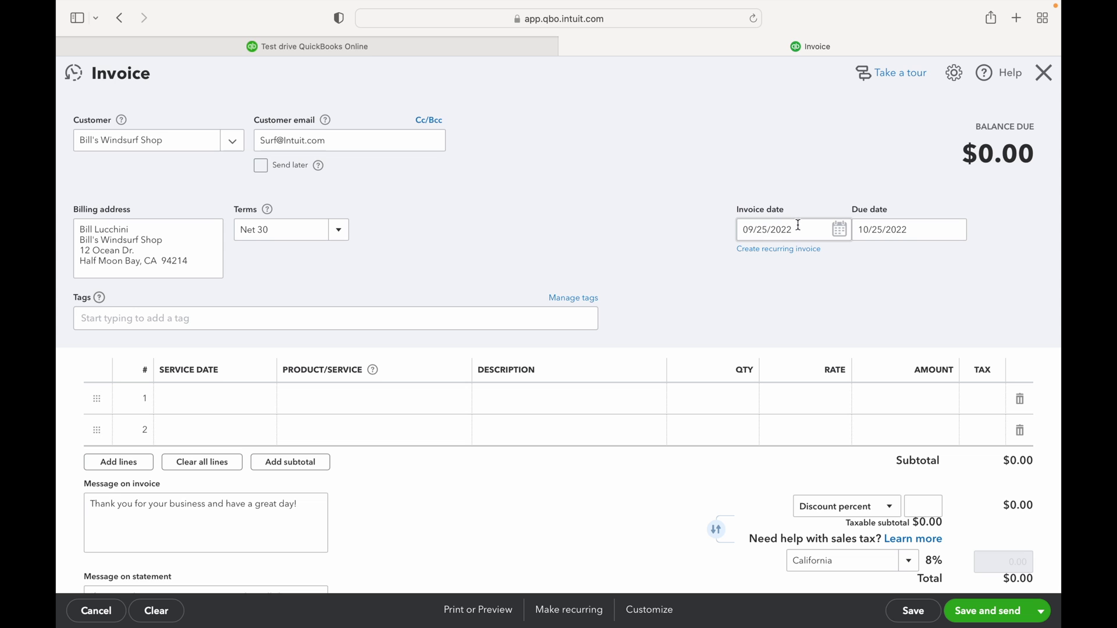
{"action": "left_click_drag", "start_coordinate": [798, 229], "coordinate": [725, 226]}
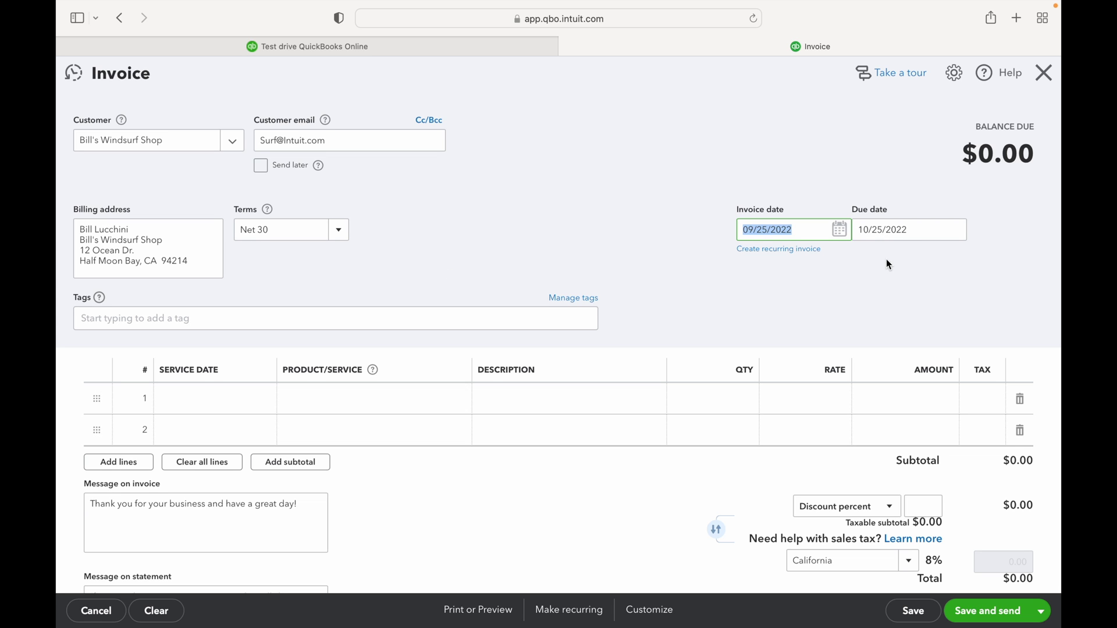
{"action": "left_click", "coordinate": [932, 227]}
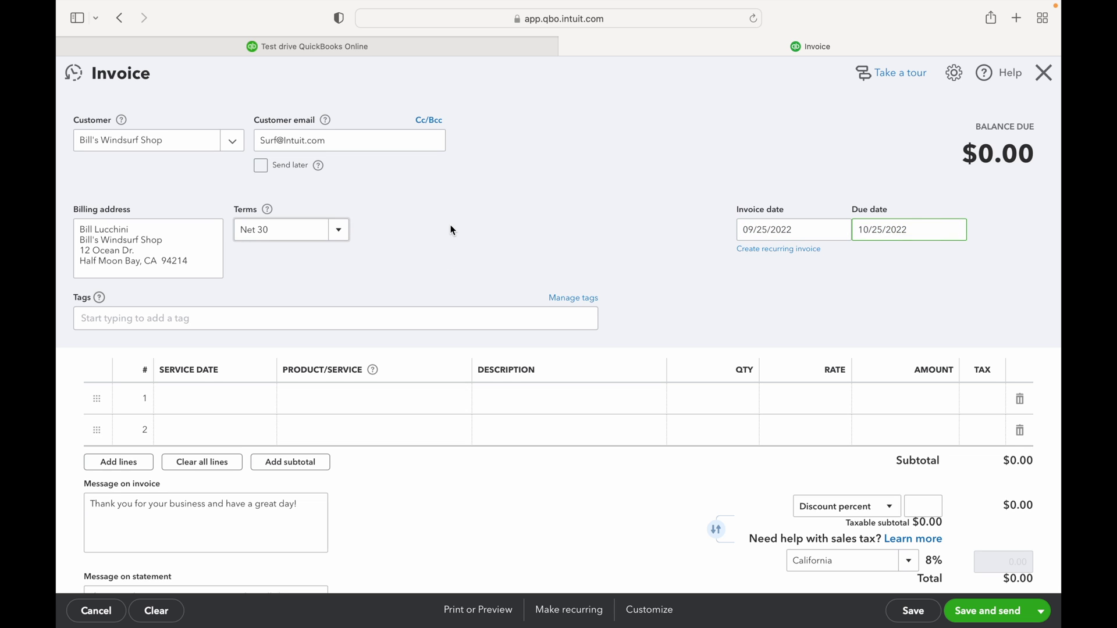
- Try Net 15 terms, then set them back to Net 30, due 10/25/2022
{"action": "left_click", "coordinate": [346, 238]}
{"action": "left_click", "coordinate": [339, 231]}
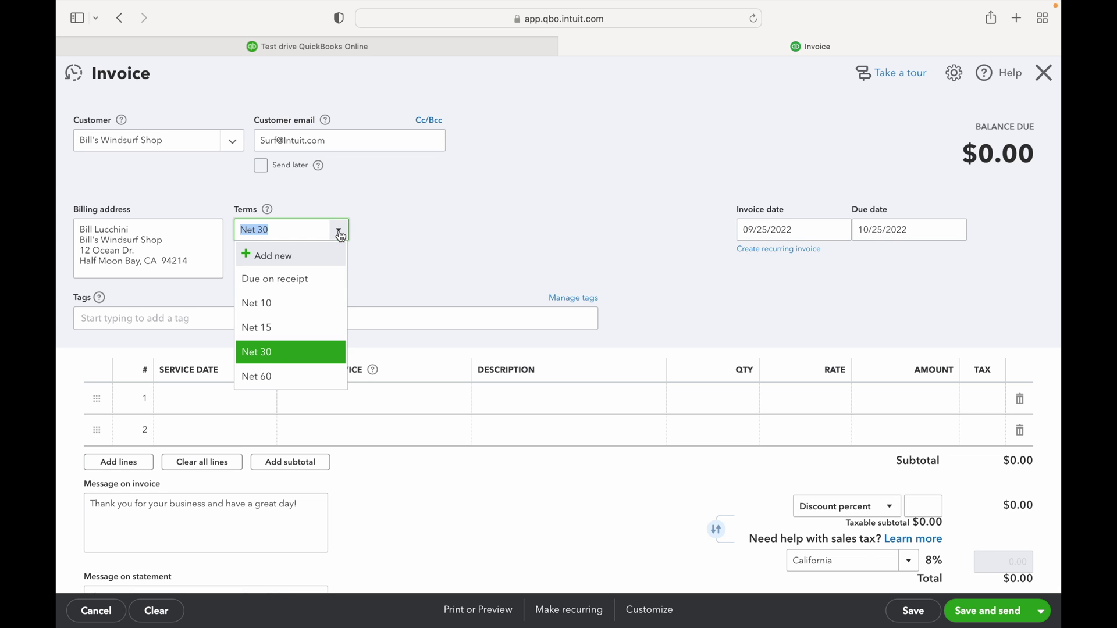
{"action": "left_click", "coordinate": [324, 326]}
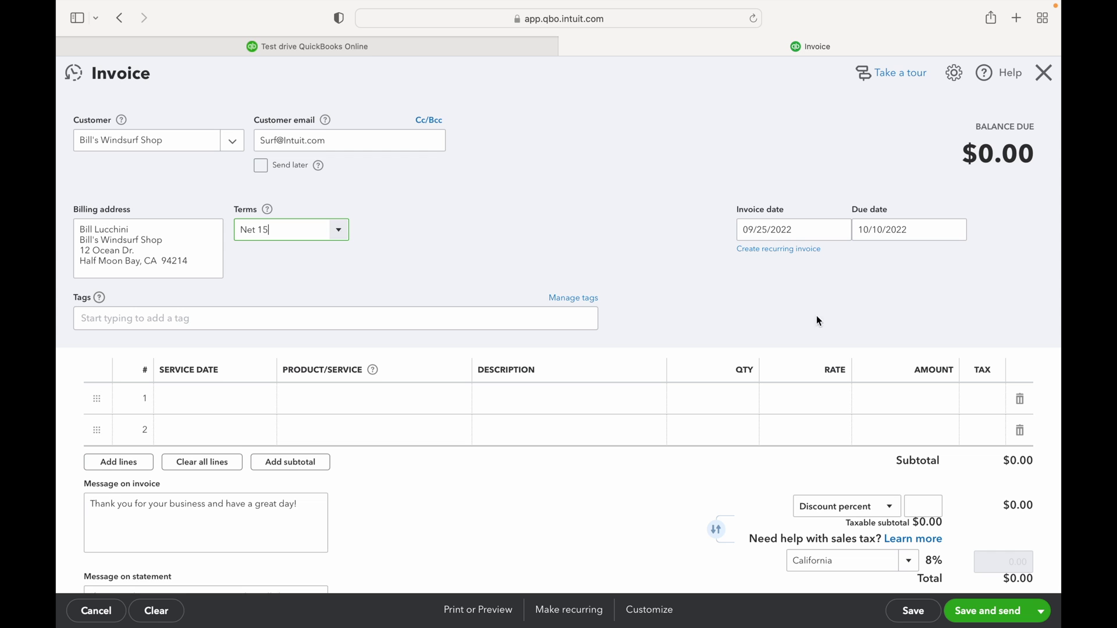
{"action": "left_click", "coordinate": [339, 229]}
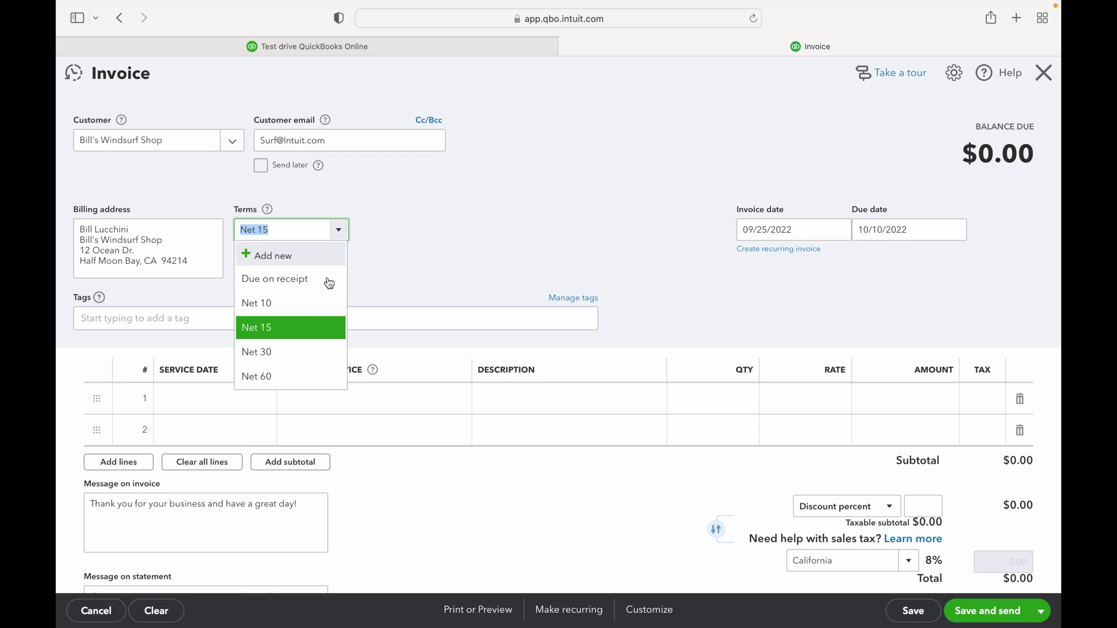
{"action": "left_click", "coordinate": [311, 352]}
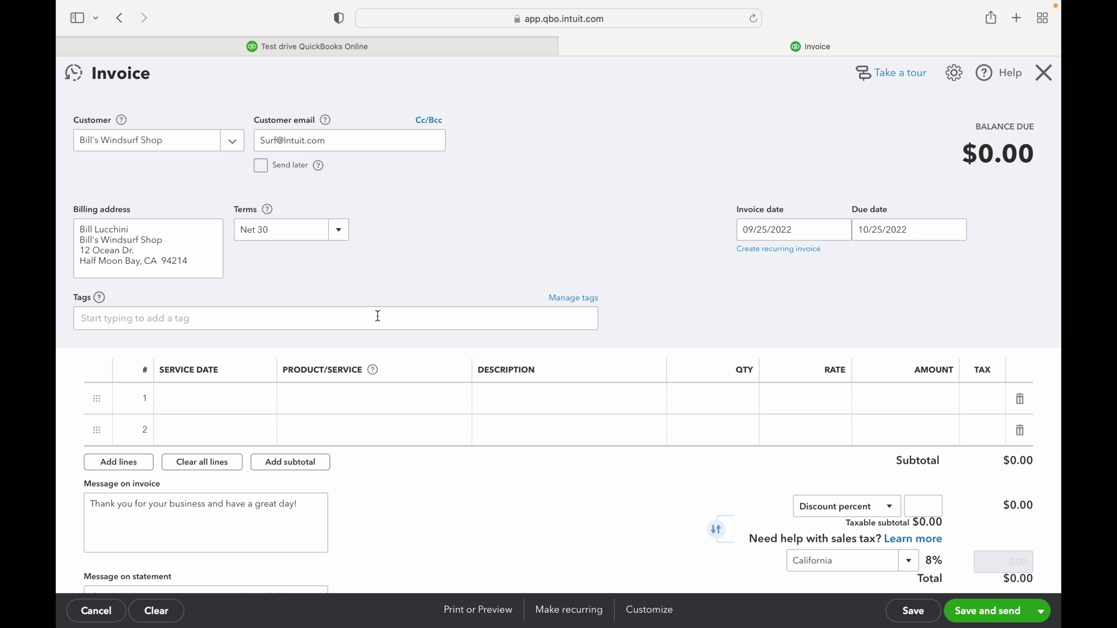
- Choose the Design product on the first invoice line
{"action": "left_click", "coordinate": [220, 396]}
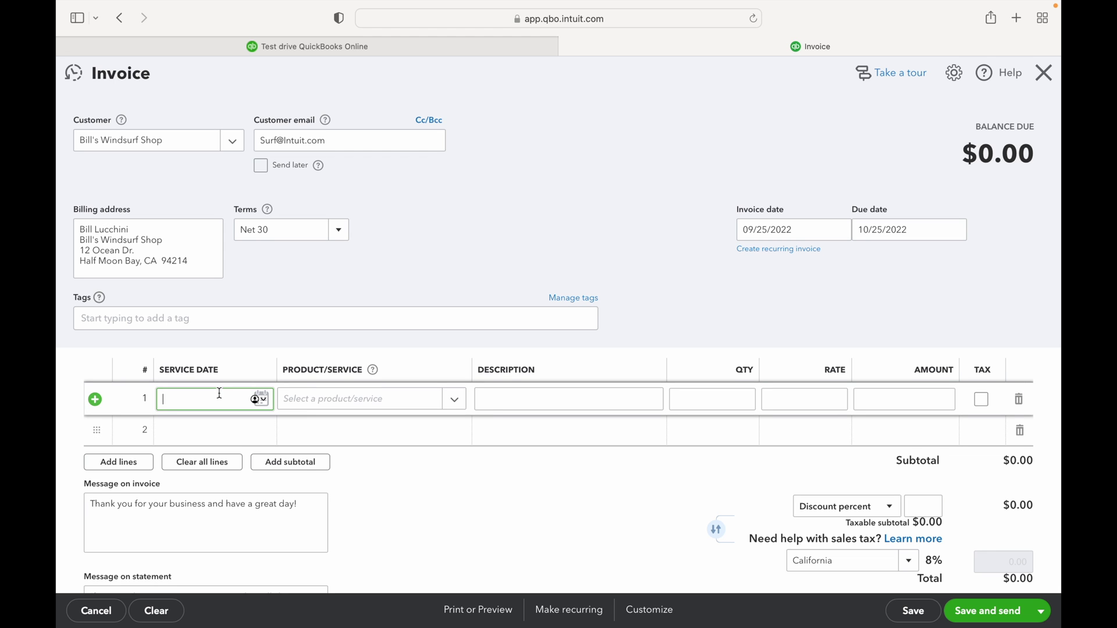
{"action": "left_click", "coordinate": [362, 400]}
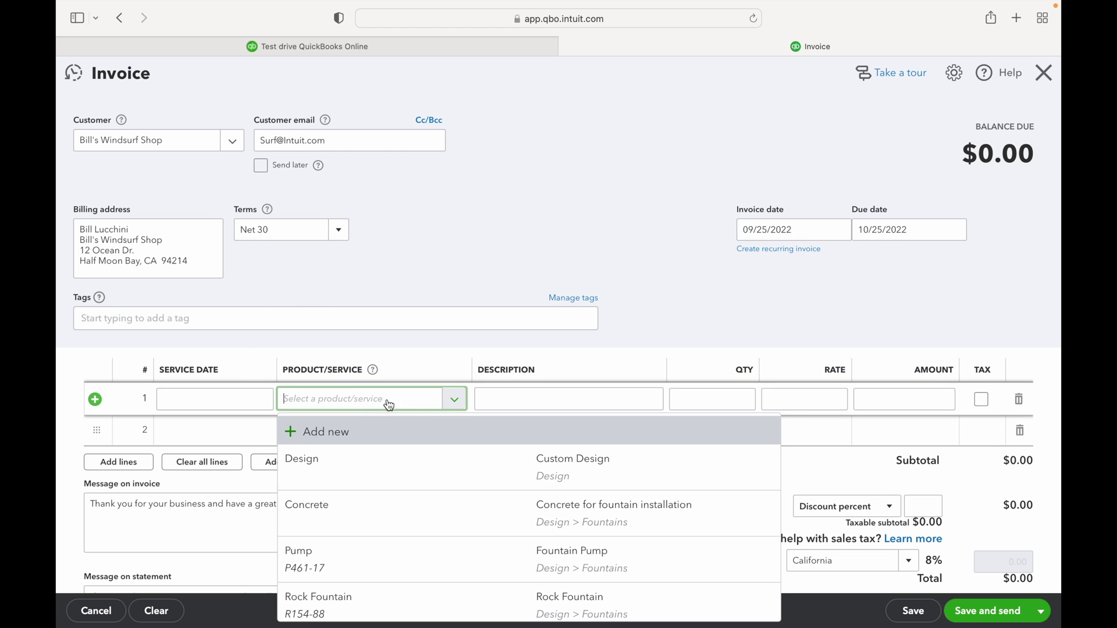
{"action": "scroll", "coordinate": [459, 409], "scroll_direction": "down", "scroll_amount": 4}
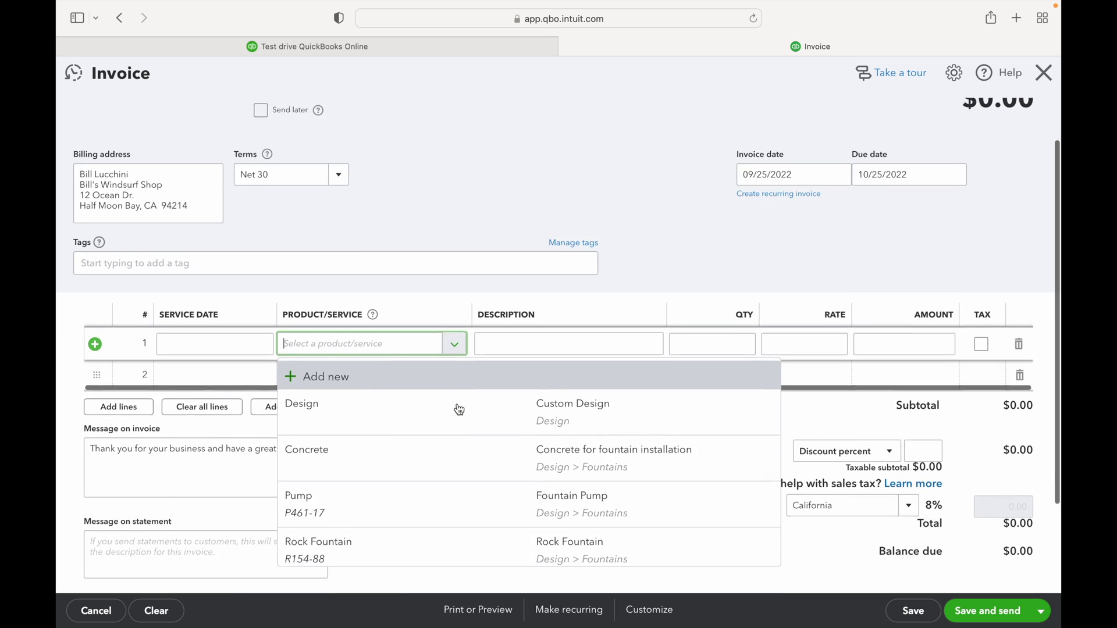
{"action": "scroll", "coordinate": [459, 410], "scroll_direction": "down", "scroll_amount": 1}
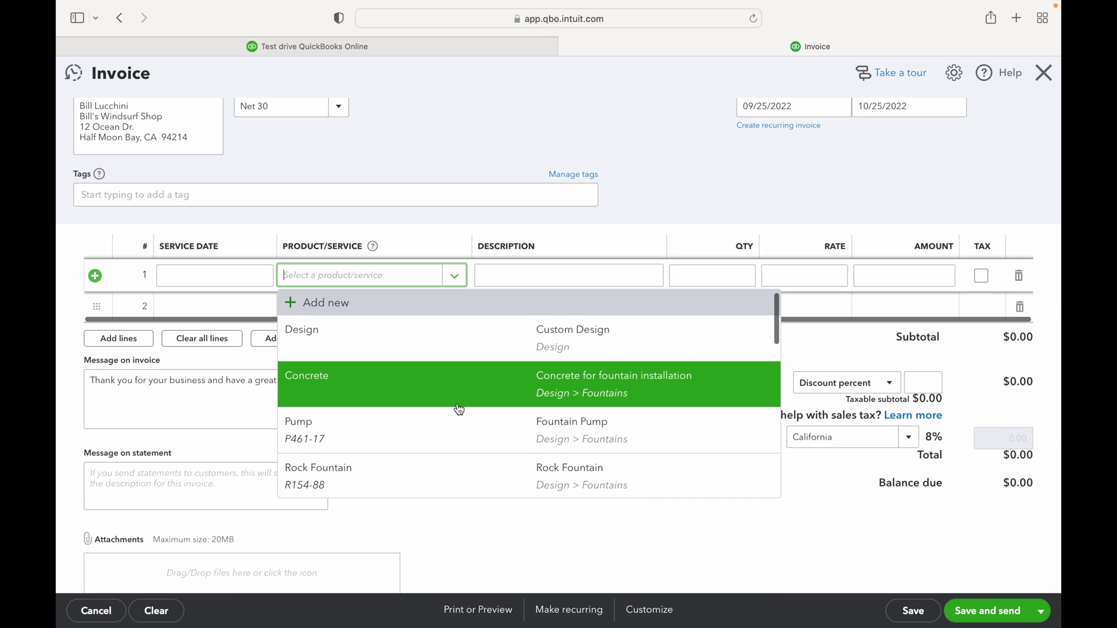
{"action": "scroll", "coordinate": [459, 409], "scroll_direction": "down", "scroll_amount": 3}
{"action": "scroll", "coordinate": [459, 410], "scroll_direction": "up", "scroll_amount": 3}
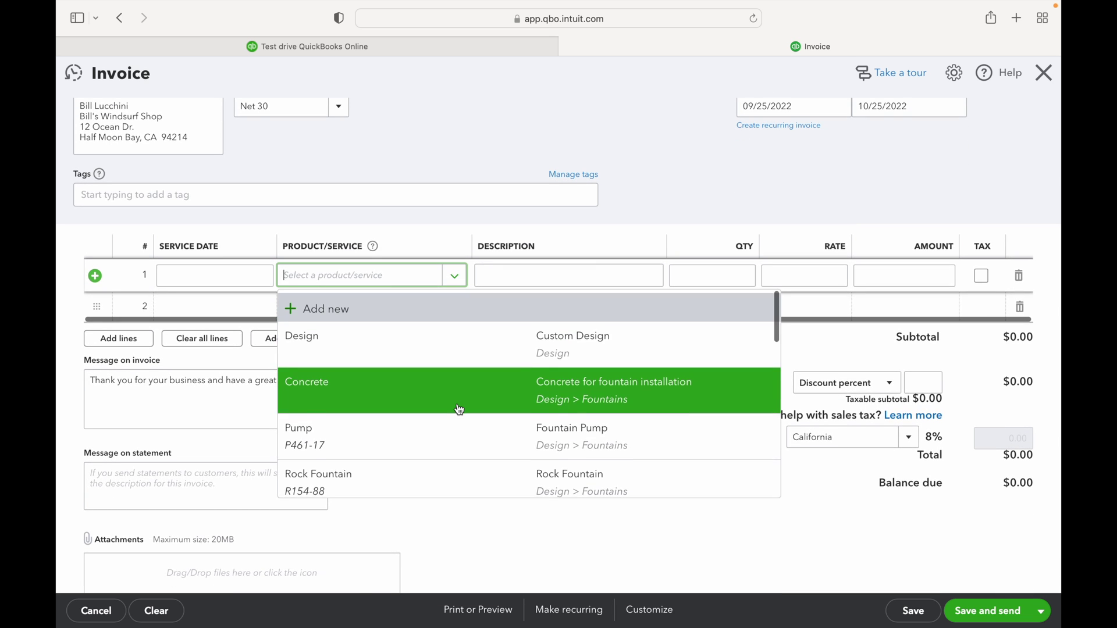
{"action": "left_click", "coordinate": [417, 348]}
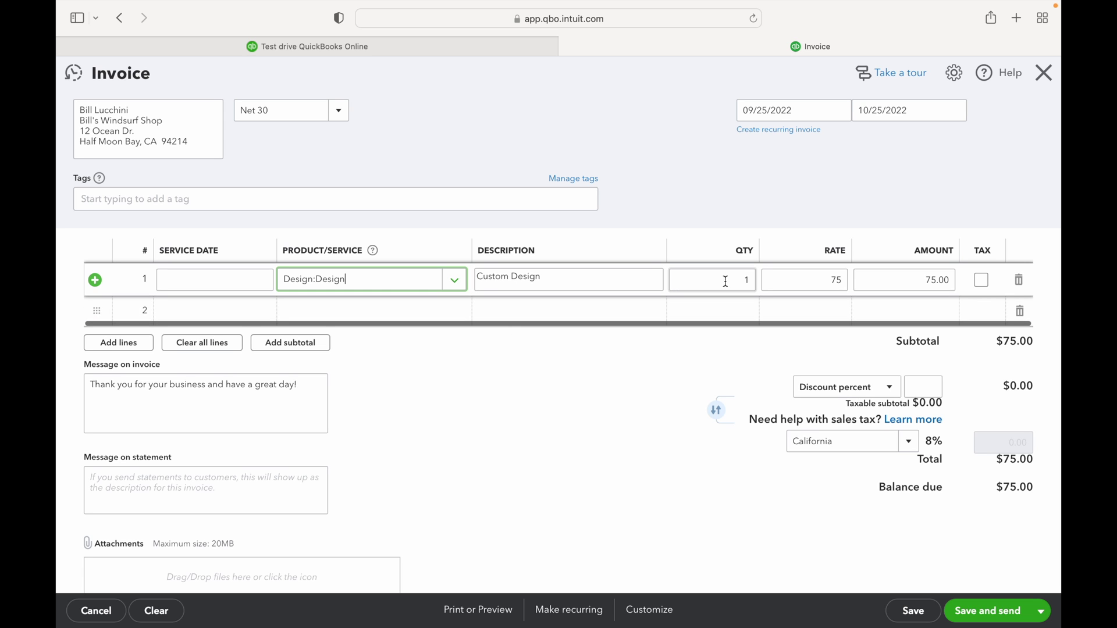
- Append '- Kate @ 3.5 hours' to the description and set quantity 3.5, totalling $262.50
{"action": "left_click", "coordinate": [603, 277]}
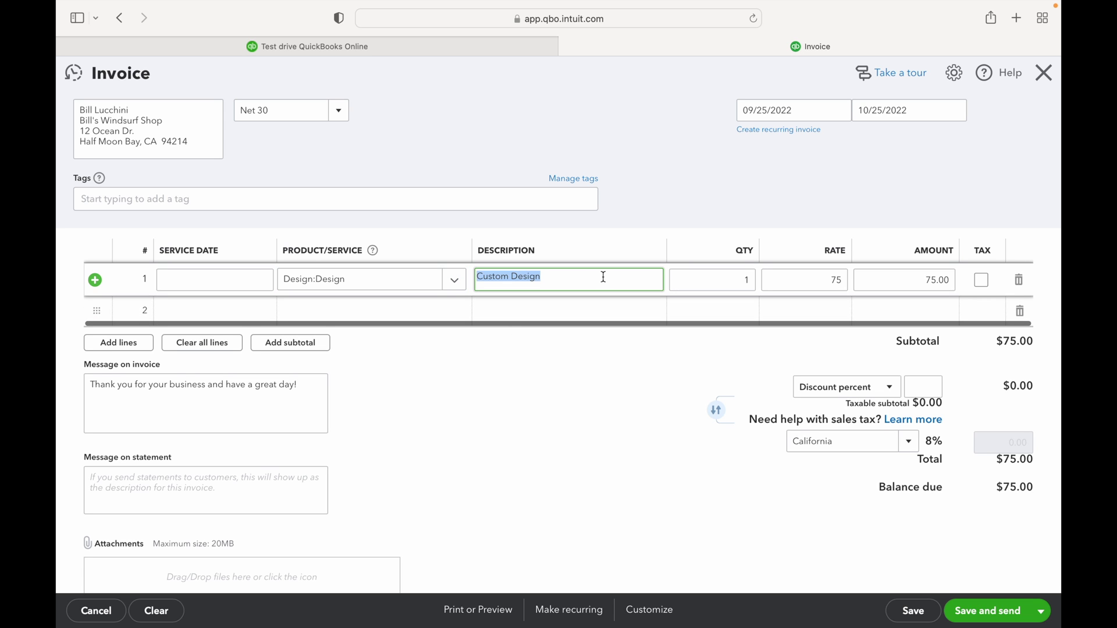
{"action": "key", "text": "Right"}
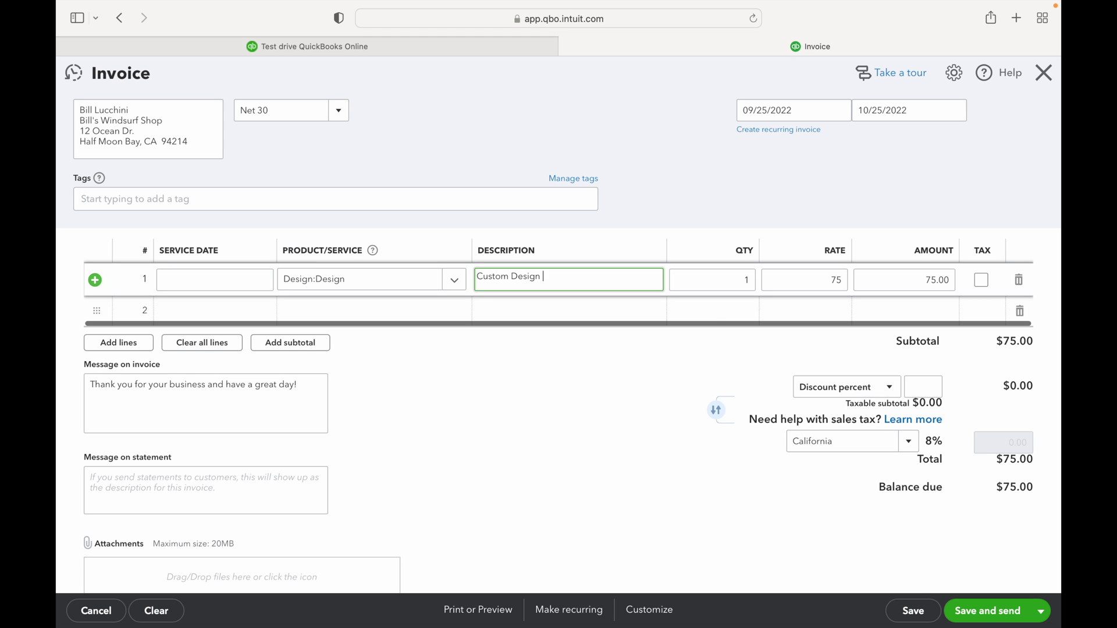
{"action": "type", "text": "- Kate @ 3.5 hours"}
{"action": "left_click", "coordinate": [736, 278]}
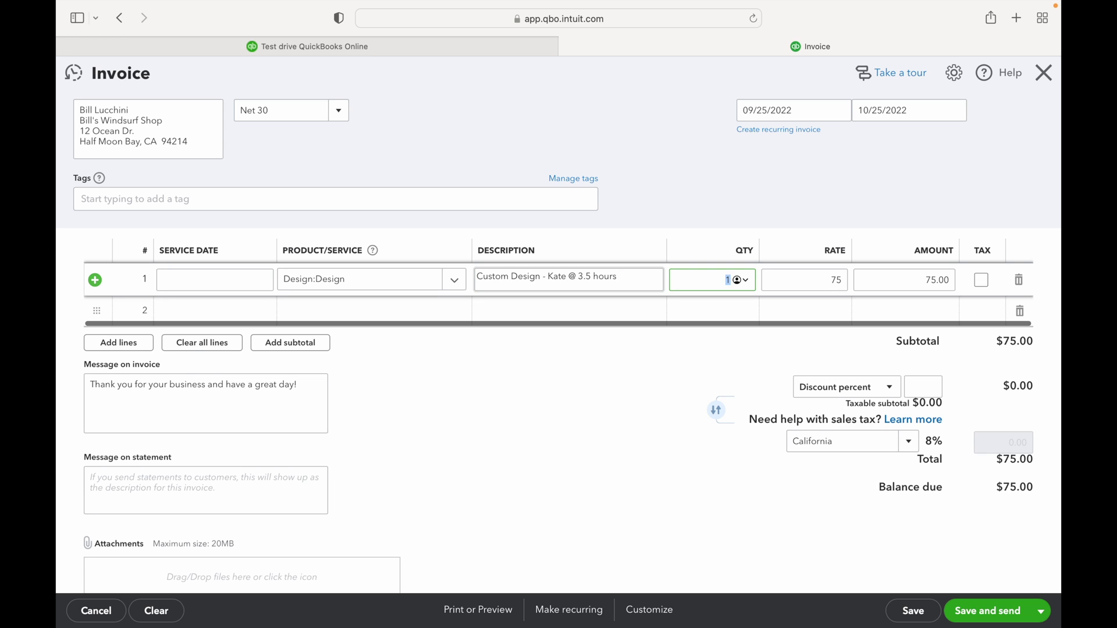
{"action": "type", "text": "3.5"}
{"action": "key", "text": "Tab"}
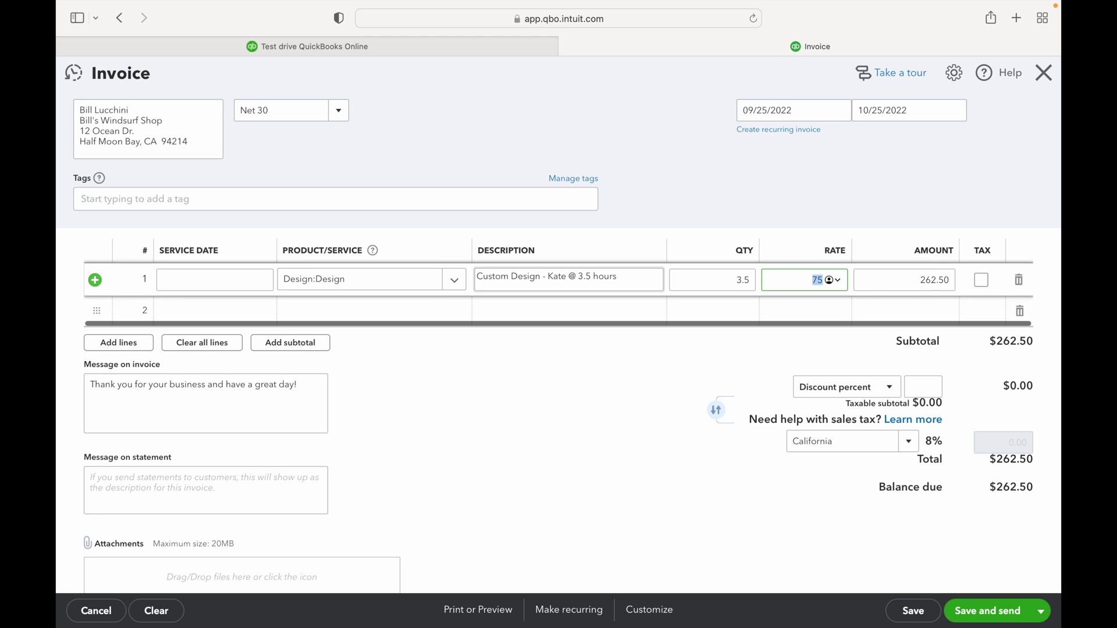
{"action": "key", "text": "Tab"}
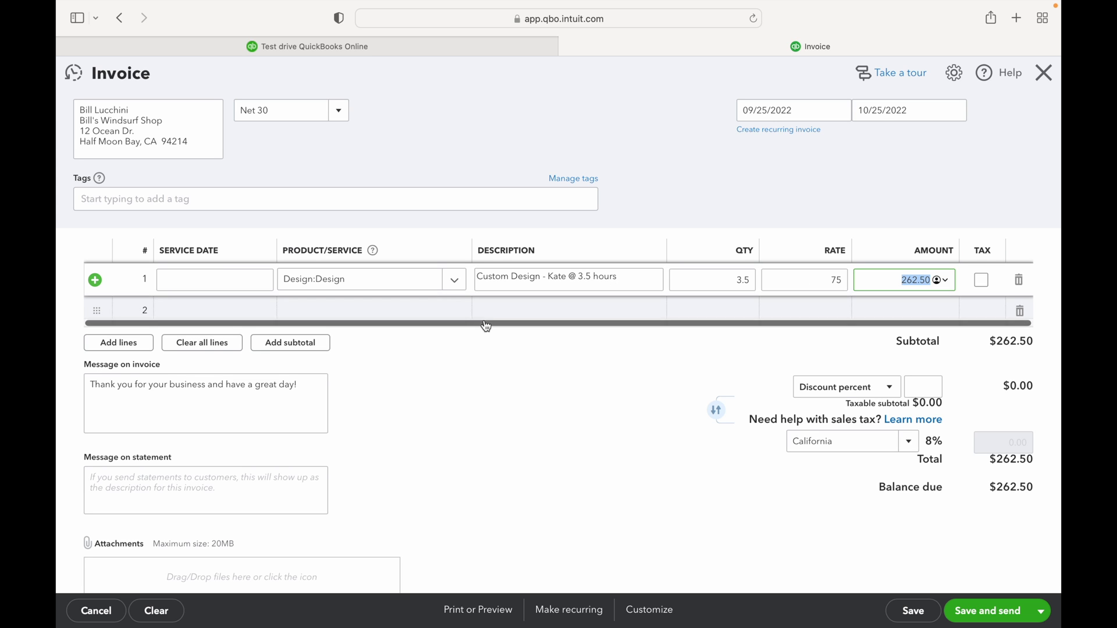
{"action": "left_click", "coordinate": [347, 310]}
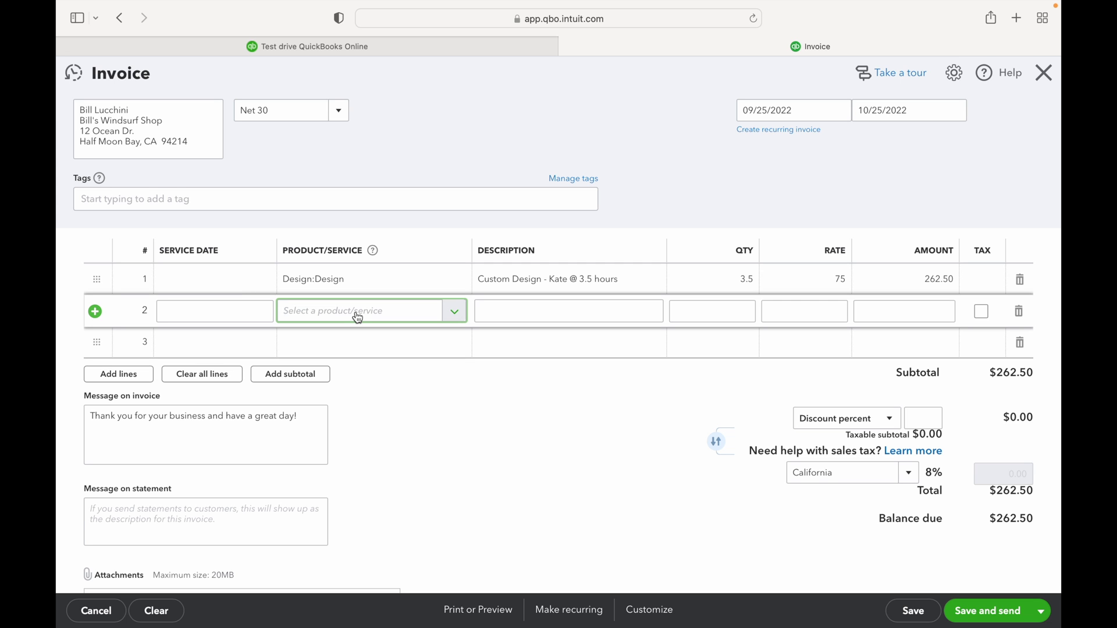
- Add the Pump product (1 at 15) as line 2
{"action": "left_click", "coordinate": [455, 311]}
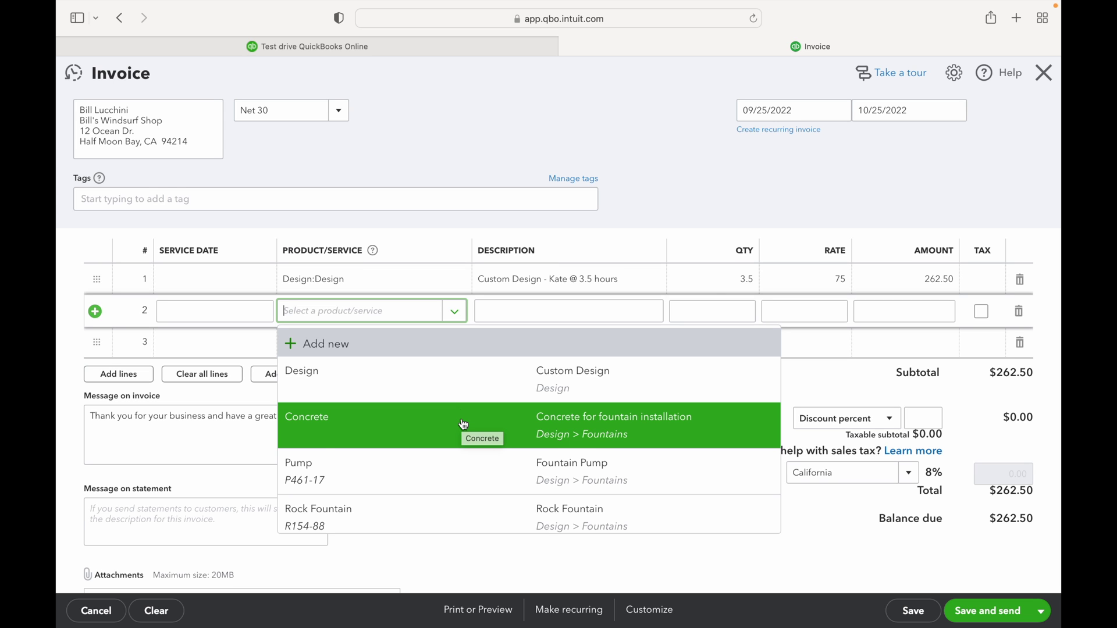
{"action": "left_click", "coordinate": [461, 468]}
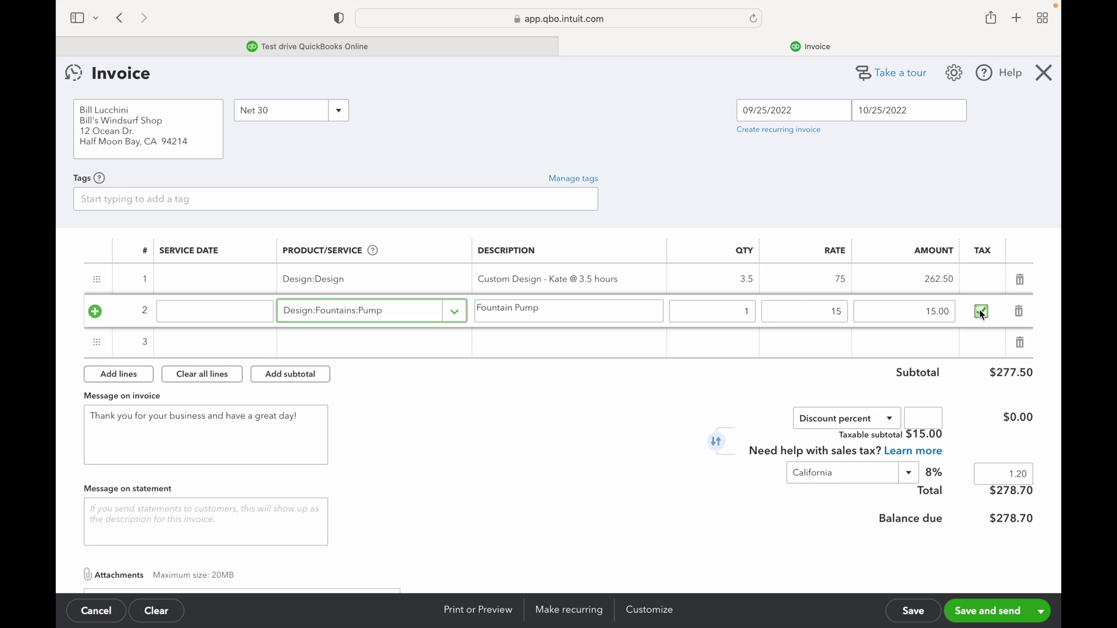
{"action": "scroll", "coordinate": [609, 412], "scroll_direction": "down", "scroll_amount": 1}
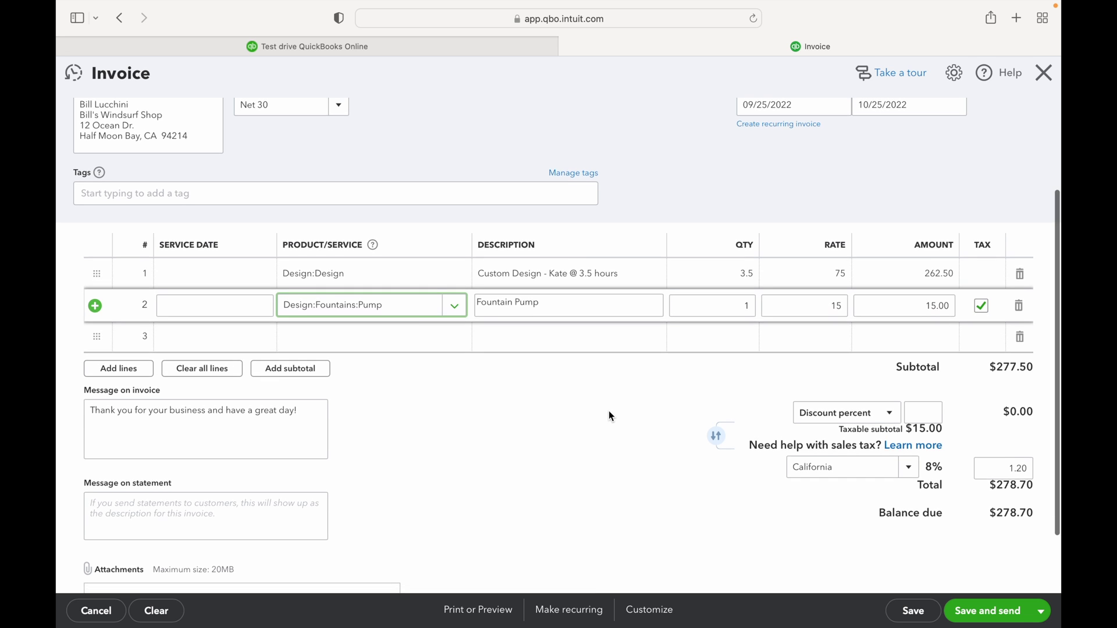
- Add Rocks as line 3 with quantity 30 at rate 45, bringing the total to $1,736.70
{"action": "left_click", "coordinate": [373, 338]}
{"action": "left_click", "coordinate": [452, 341]}
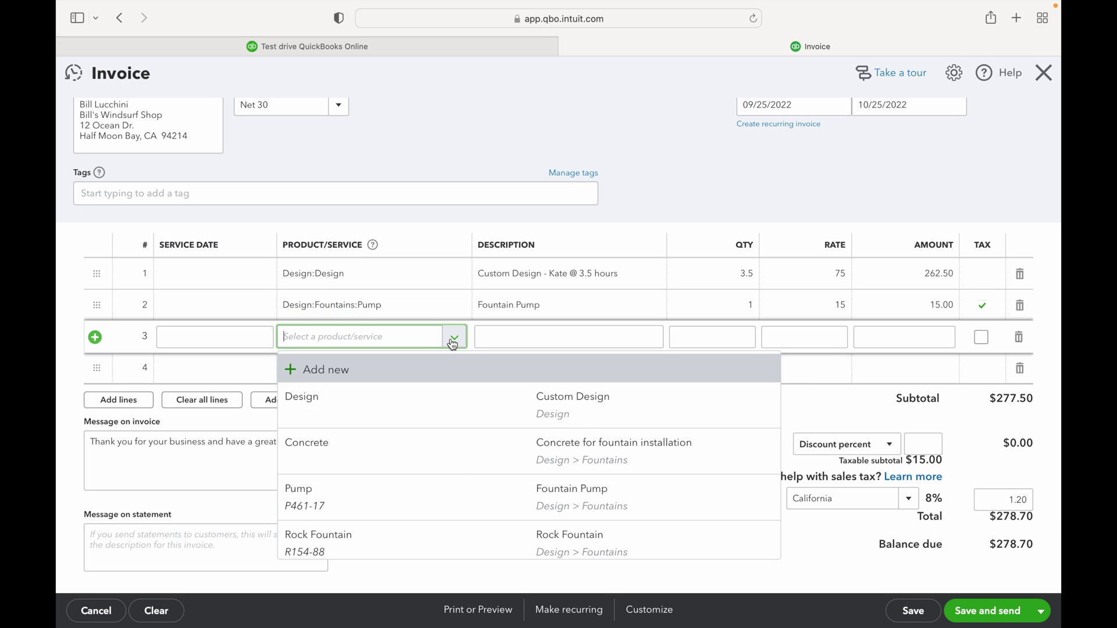
{"action": "scroll", "coordinate": [459, 494], "scroll_direction": "down", "scroll_amount": 5}
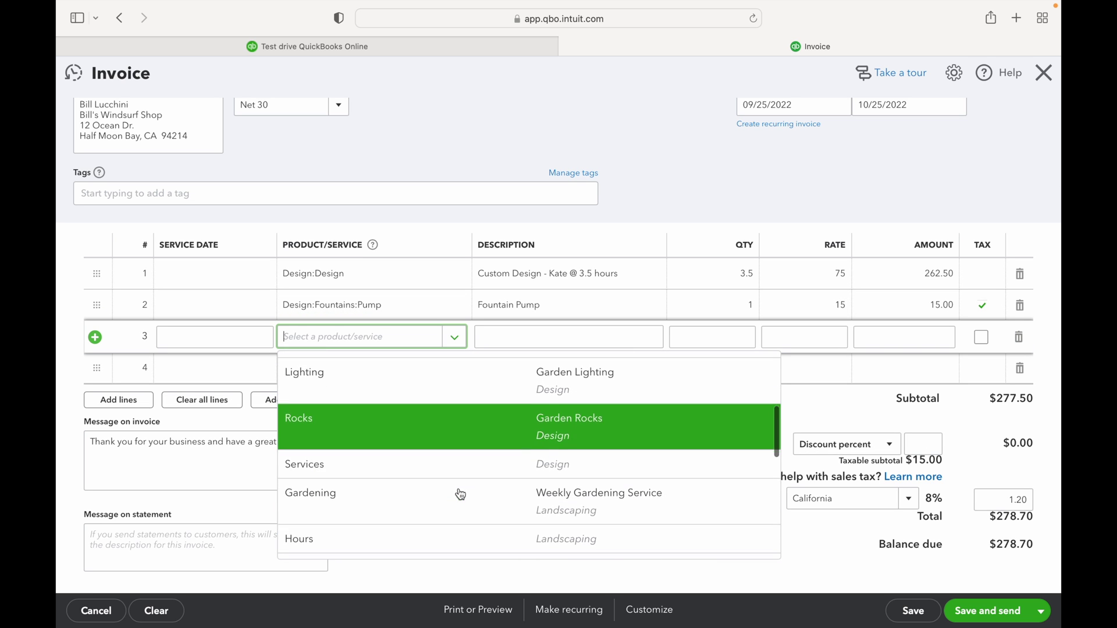
{"action": "left_click", "coordinate": [421, 428]}
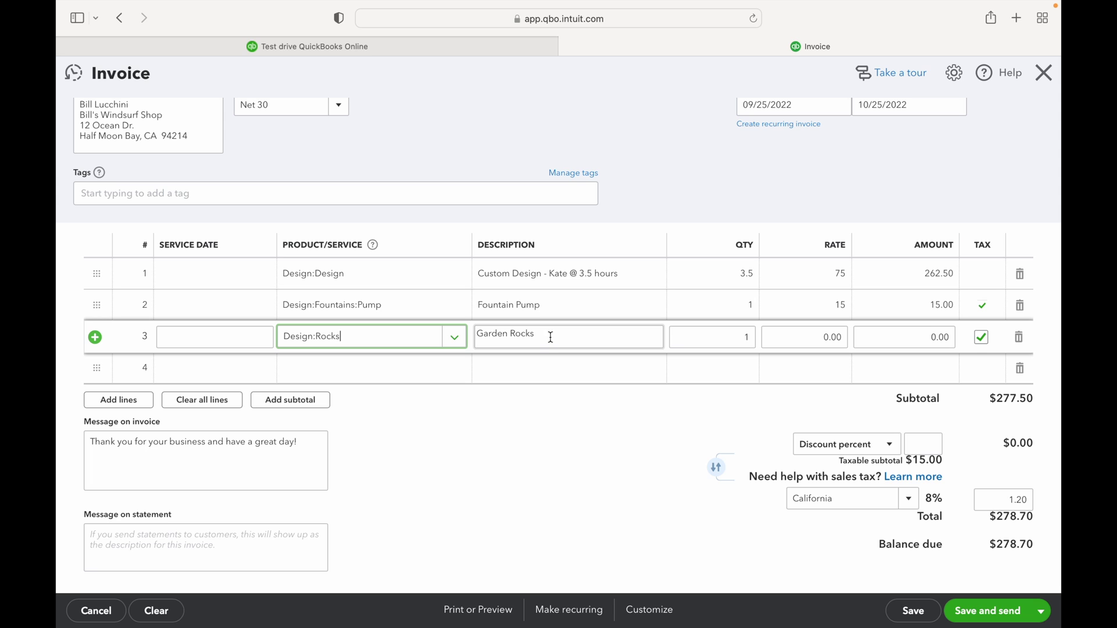
{"action": "left_click", "coordinate": [706, 341]}
{"action": "type", "text": "30"}
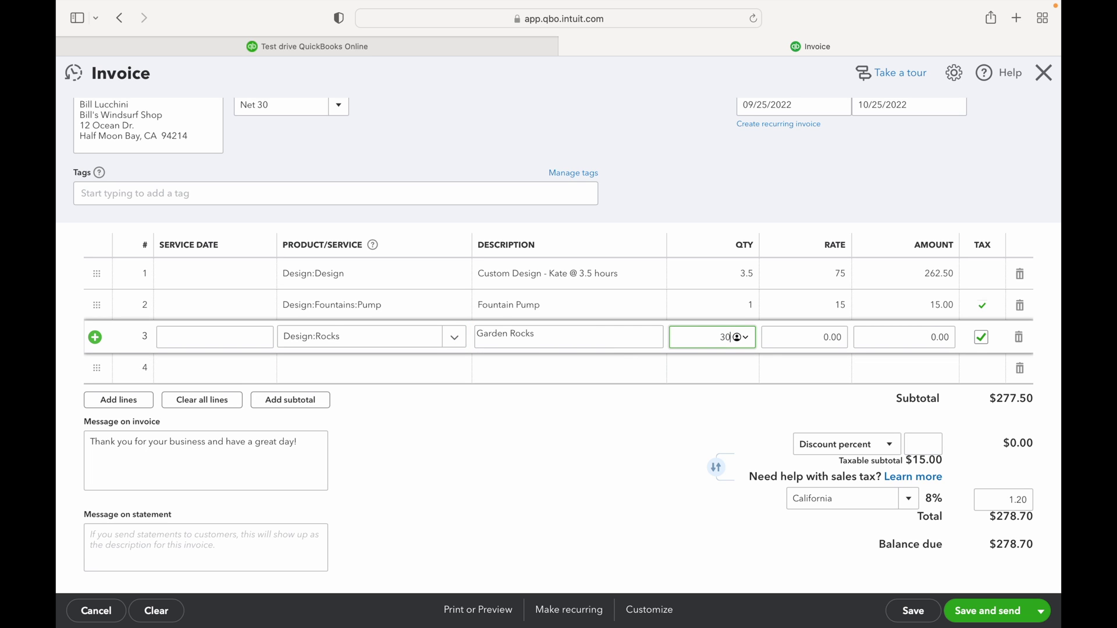
{"action": "key", "text": "Tab"}
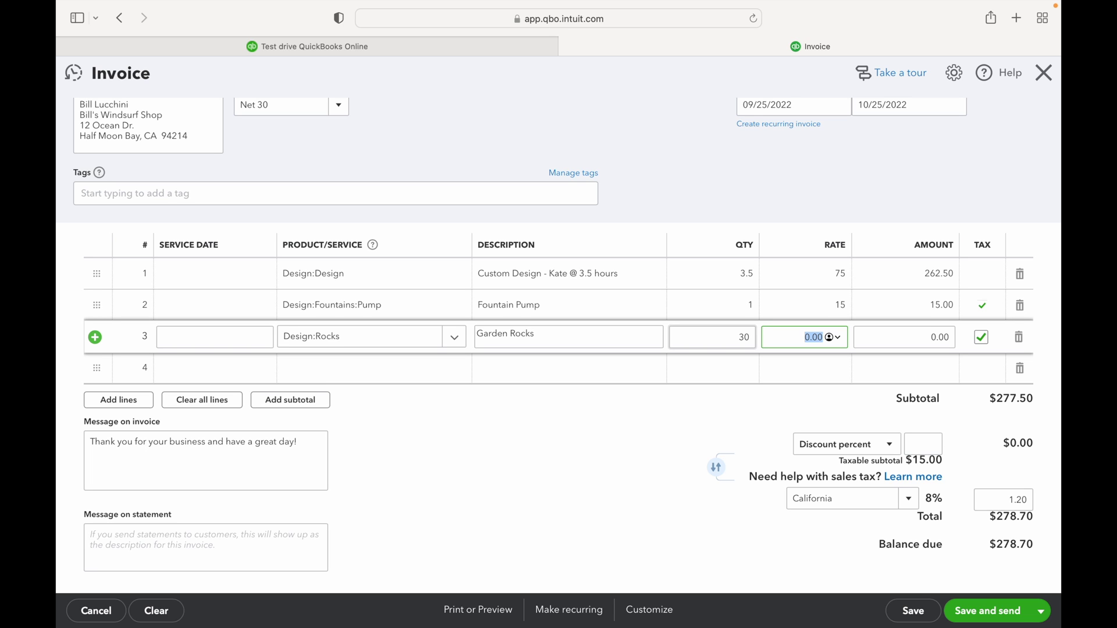
{"action": "type", "text": "45"}
{"action": "key", "text": "Tab"}
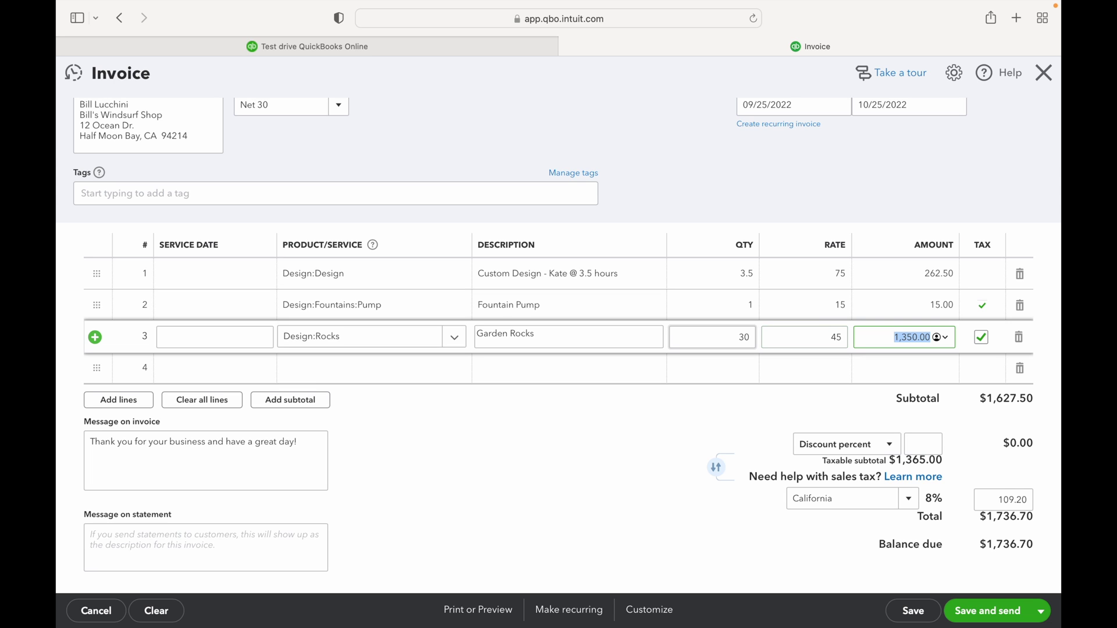
{"action": "left_click", "coordinate": [556, 477]}
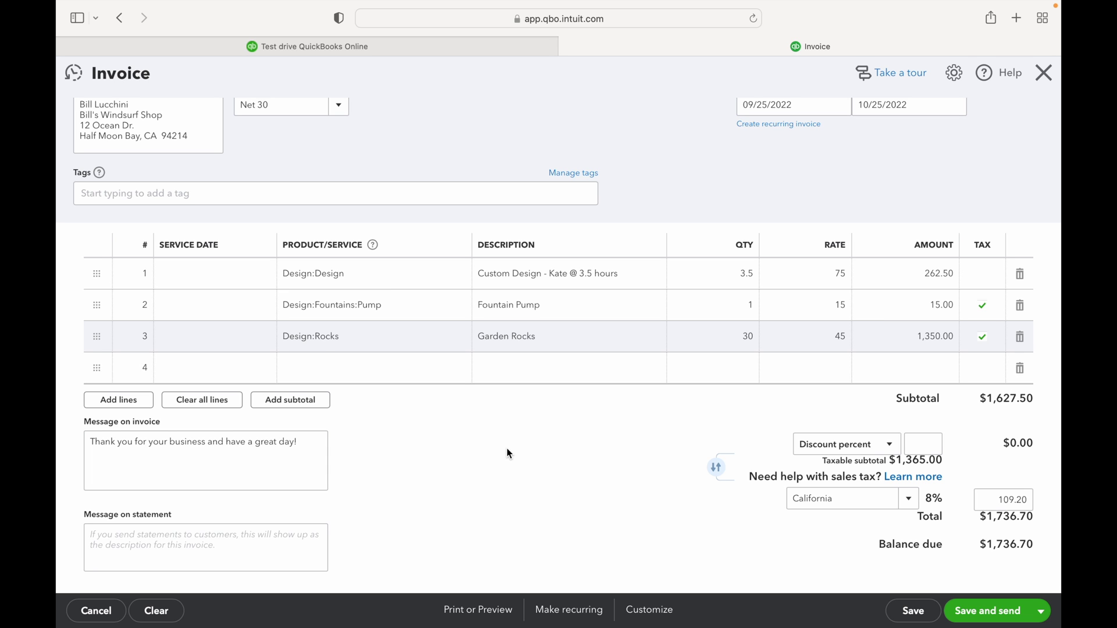
{"action": "scroll", "coordinate": [507, 449], "scroll_direction": "down", "scroll_amount": 2}
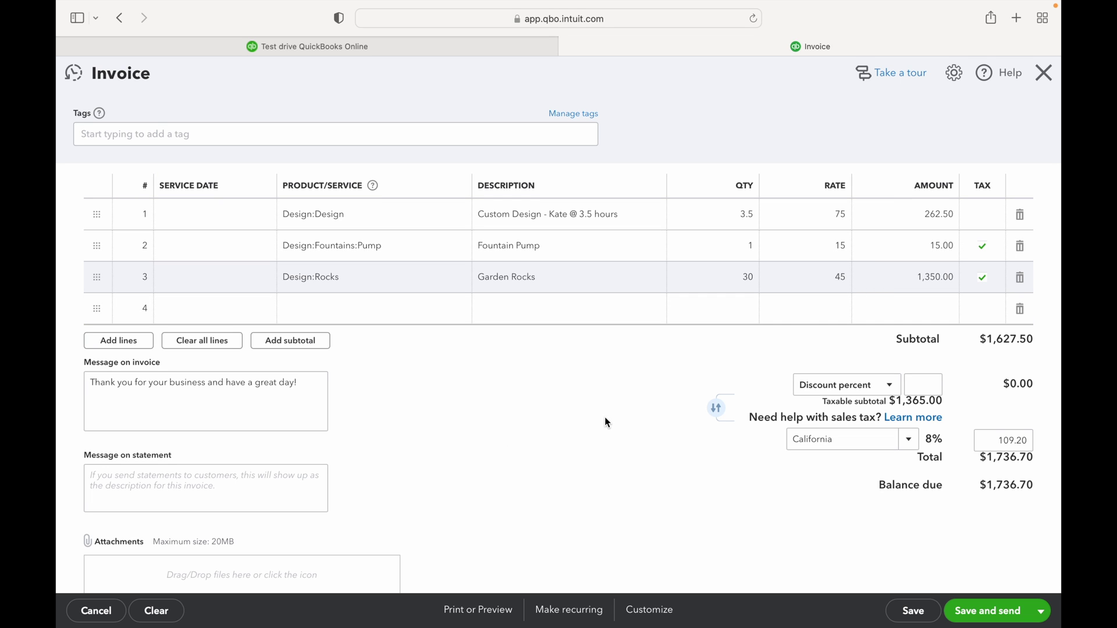
- Apply a 10% percent discount (-$162.75), reducing tax to 98.28 and the total to $1,563.03
{"action": "left_click", "coordinate": [893, 386]}
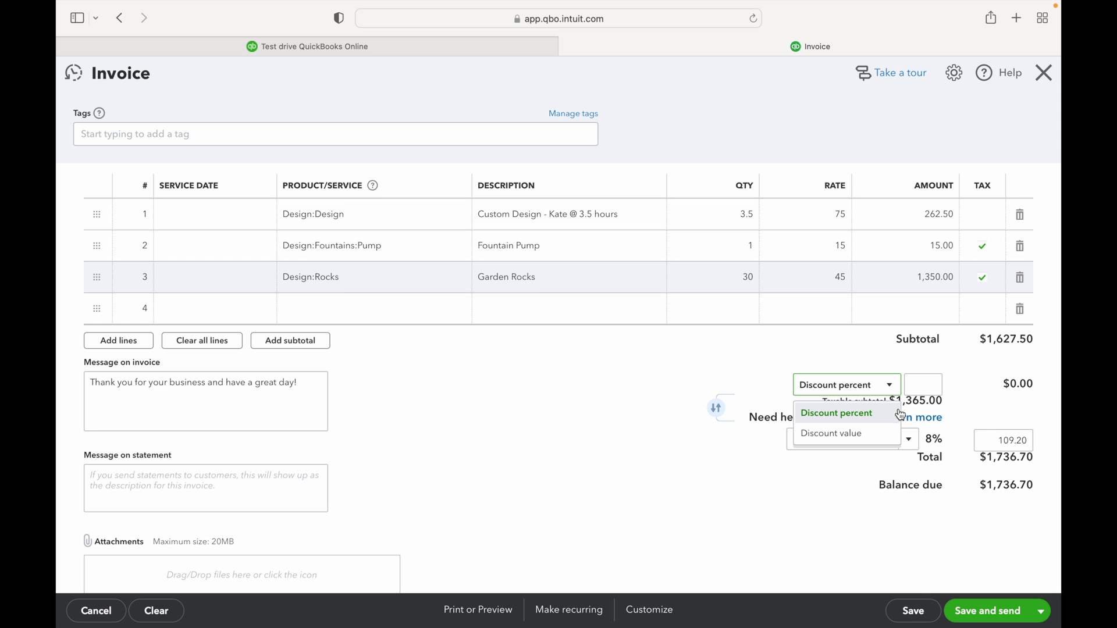
{"action": "left_click", "coordinate": [921, 384]}
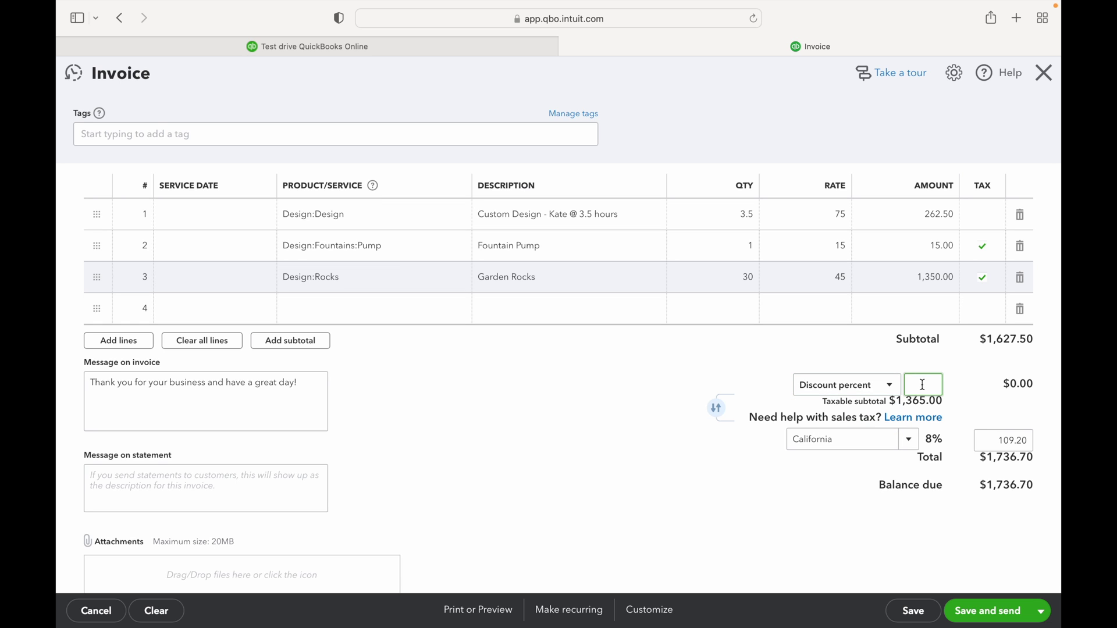
{"action": "type", "text": "10"}
{"action": "key", "text": "Tab"}
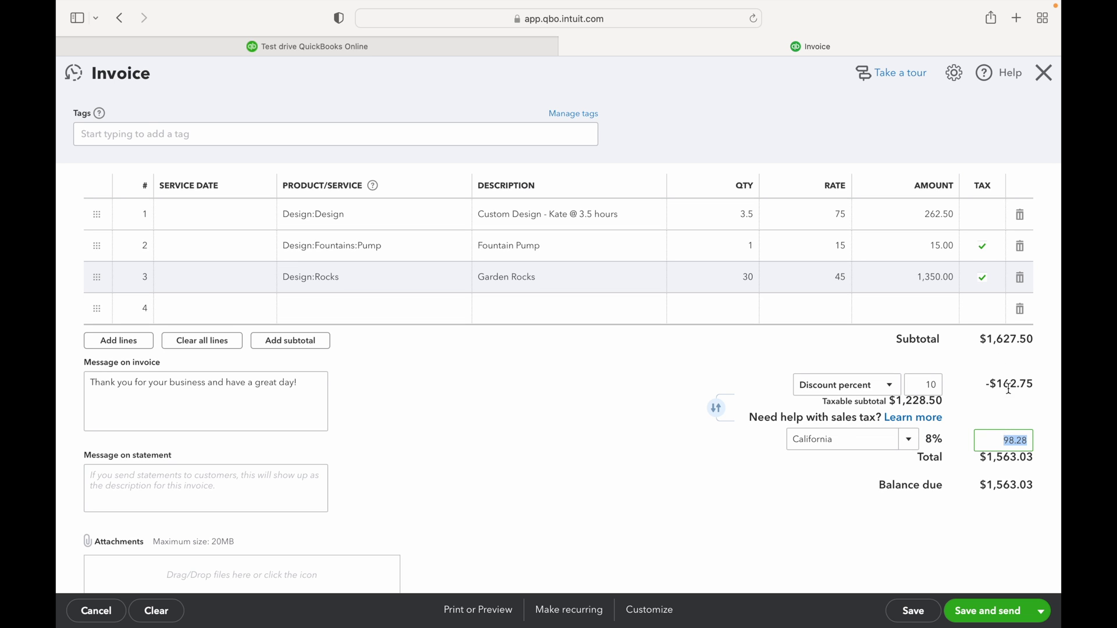
{"action": "left_click", "coordinate": [928, 385]}
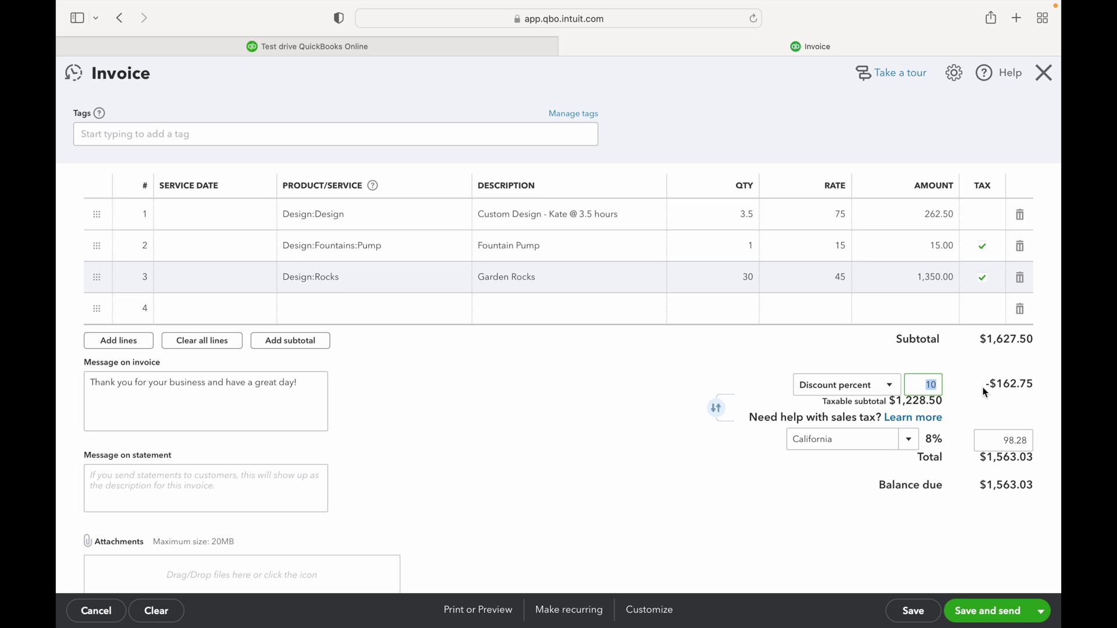
{"action": "key", "text": "BackSpace"}
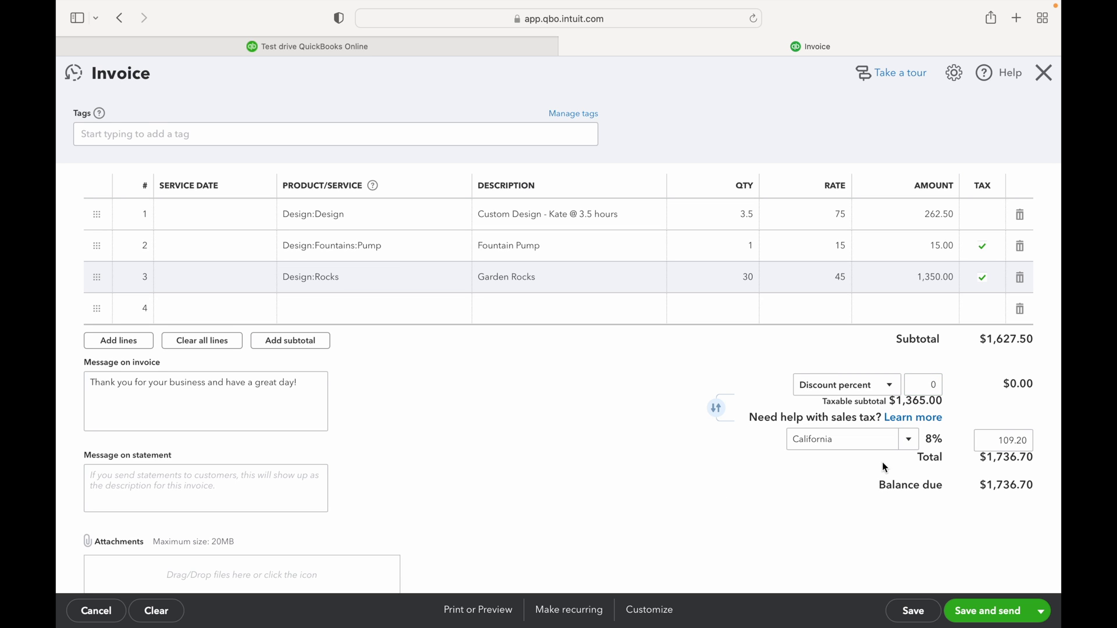
{"action": "left_click", "coordinate": [934, 385]}
{"action": "key", "text": "BackSpace"}
{"action": "type", "text": "10"}
{"action": "left_click", "coordinate": [1005, 444]}
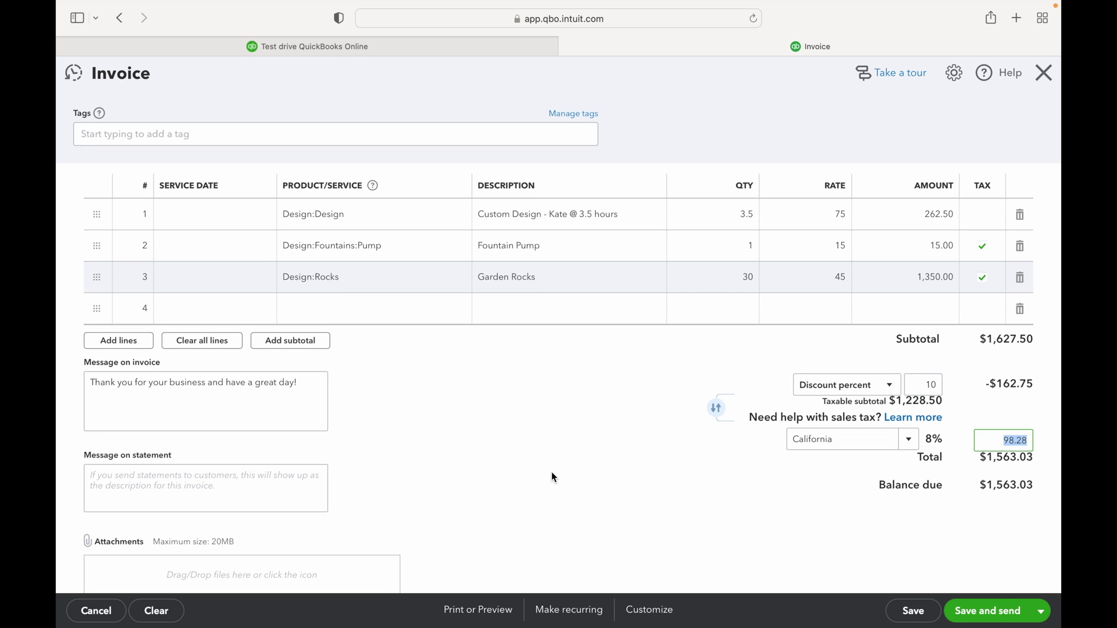
{"action": "scroll", "coordinate": [457, 434], "scroll_direction": "down", "scroll_amount": 2}
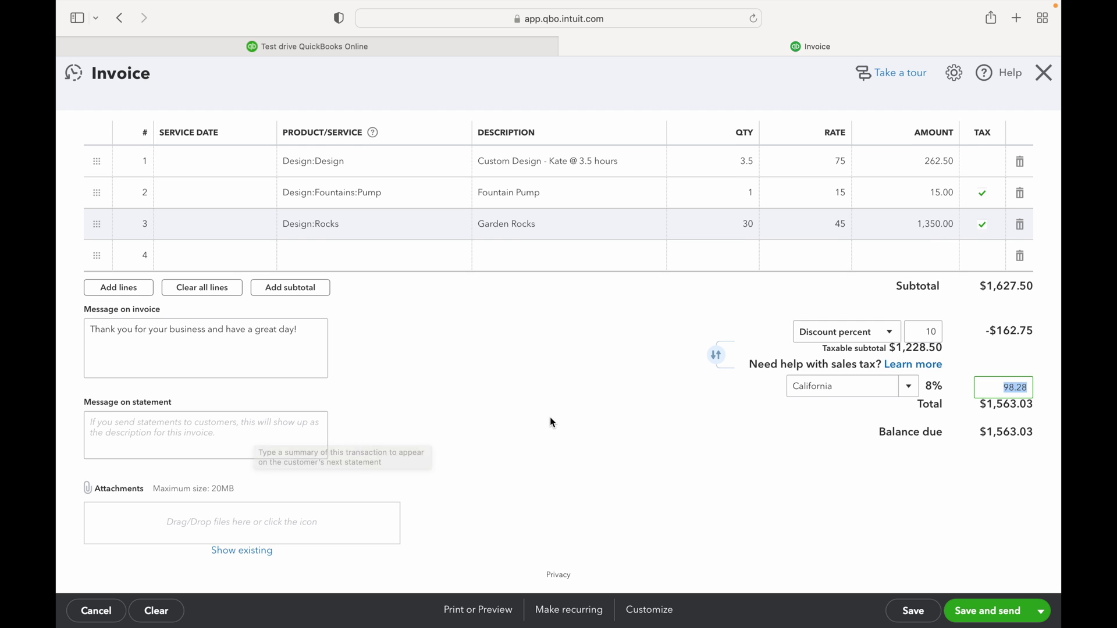
{"action": "scroll", "coordinate": [550, 417], "scroll_direction": "down", "scroll_amount": 2}
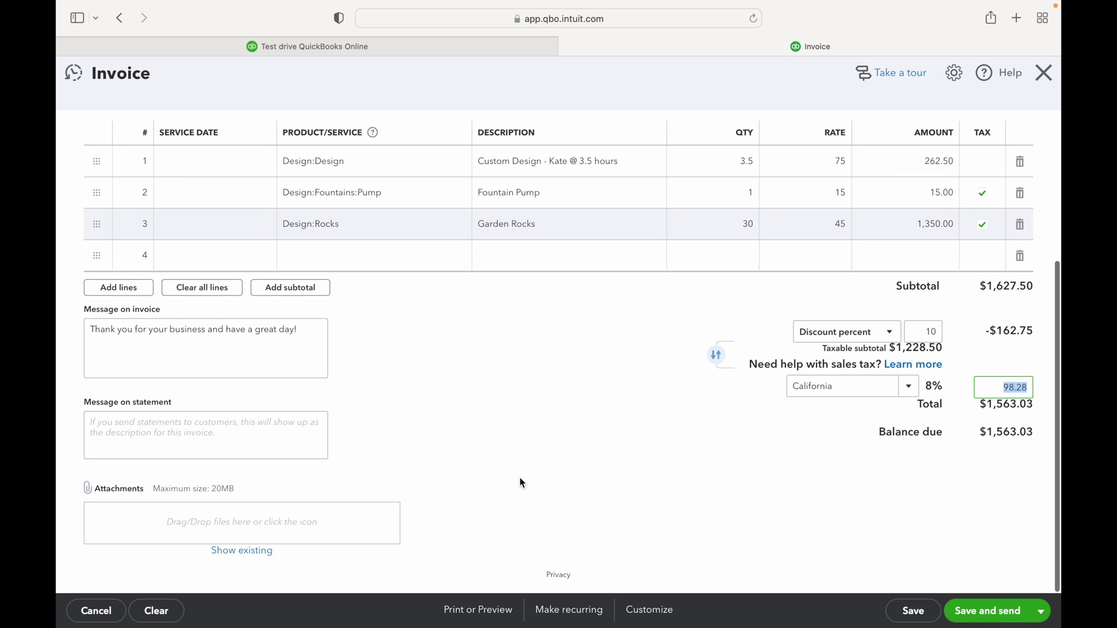
{"action": "scroll", "coordinate": [520, 478], "scroll_direction": "up", "scroll_amount": 3}
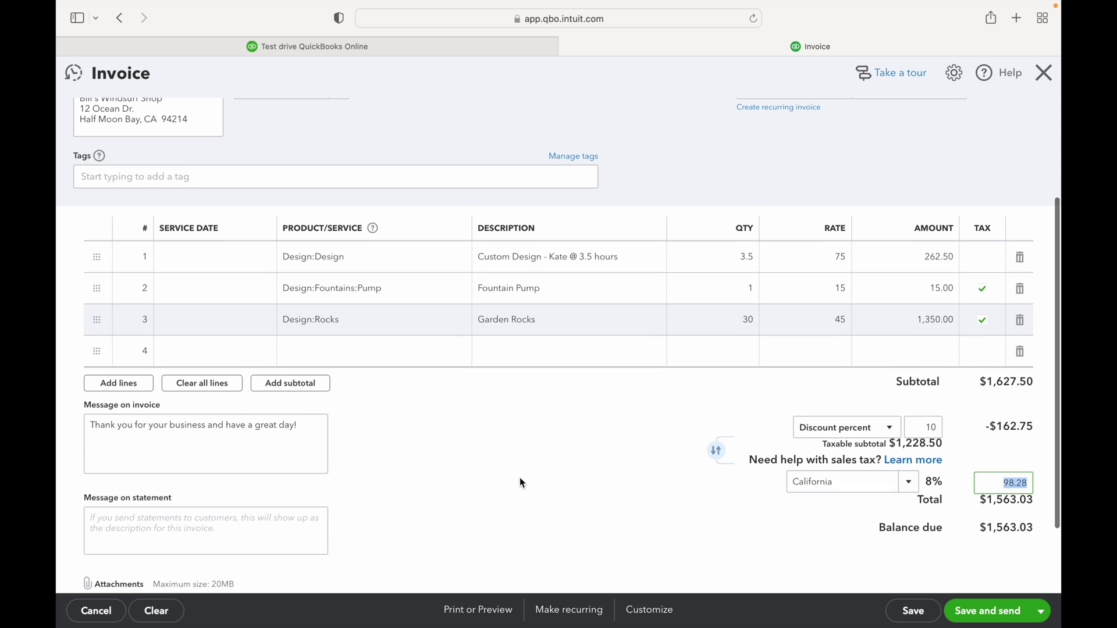
{"action": "scroll", "coordinate": [520, 483], "scroll_direction": "up", "scroll_amount": 3}
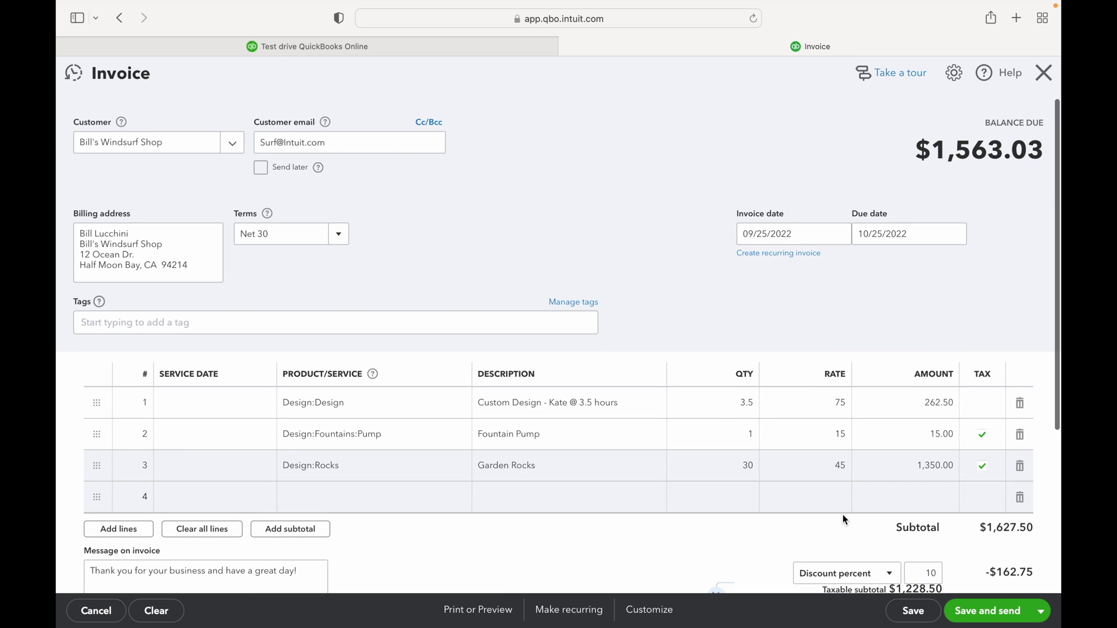
{"action": "left_click", "coordinate": [996, 617]}
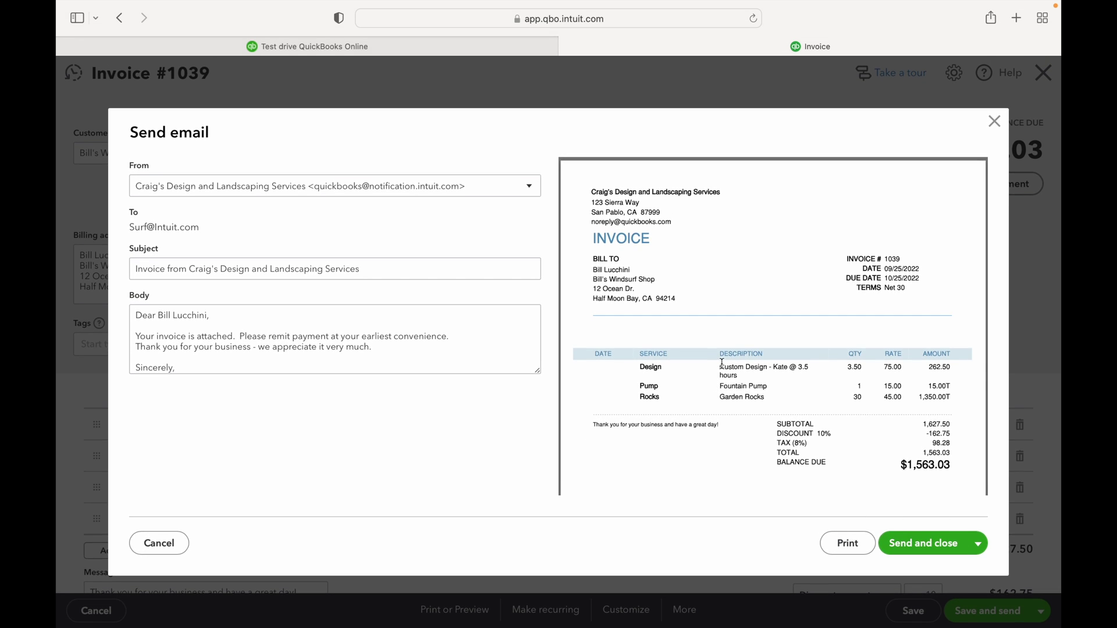
- Send invoice 1039 from the email preview, then create a new blank Net 30 invoice
{"action": "scroll", "coordinate": [724, 358], "scroll_direction": "down", "scroll_amount": 2}
{"action": "scroll", "coordinate": [723, 357], "scroll_direction": "down", "scroll_amount": 4}
{"action": "scroll", "coordinate": [723, 357], "scroll_direction": "up", "scroll_amount": 5}
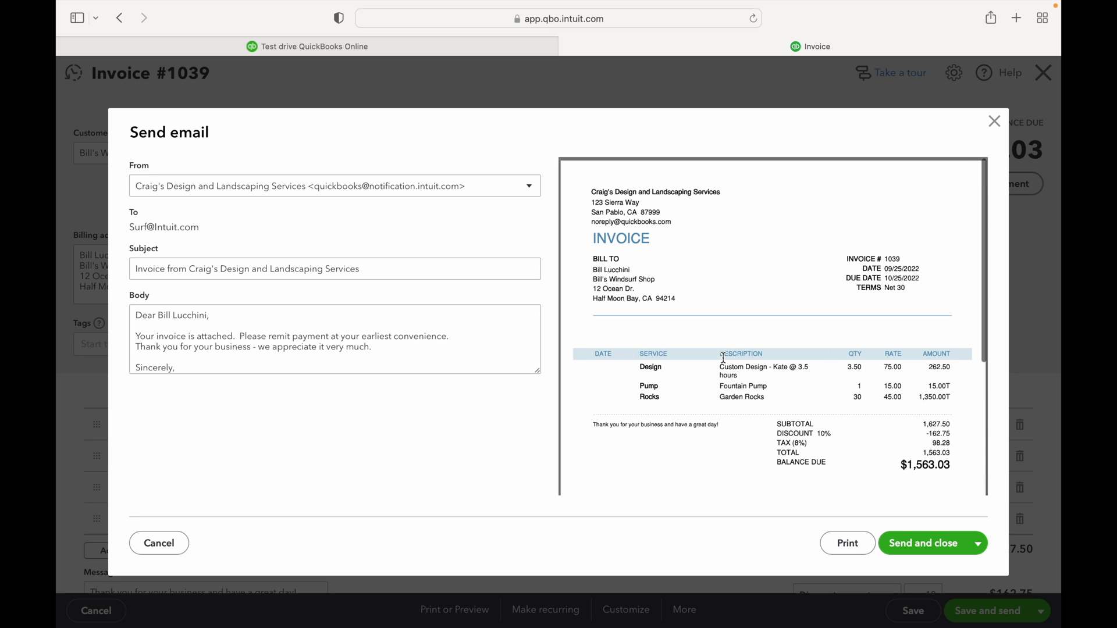
{"action": "left_click", "coordinate": [926, 543]}
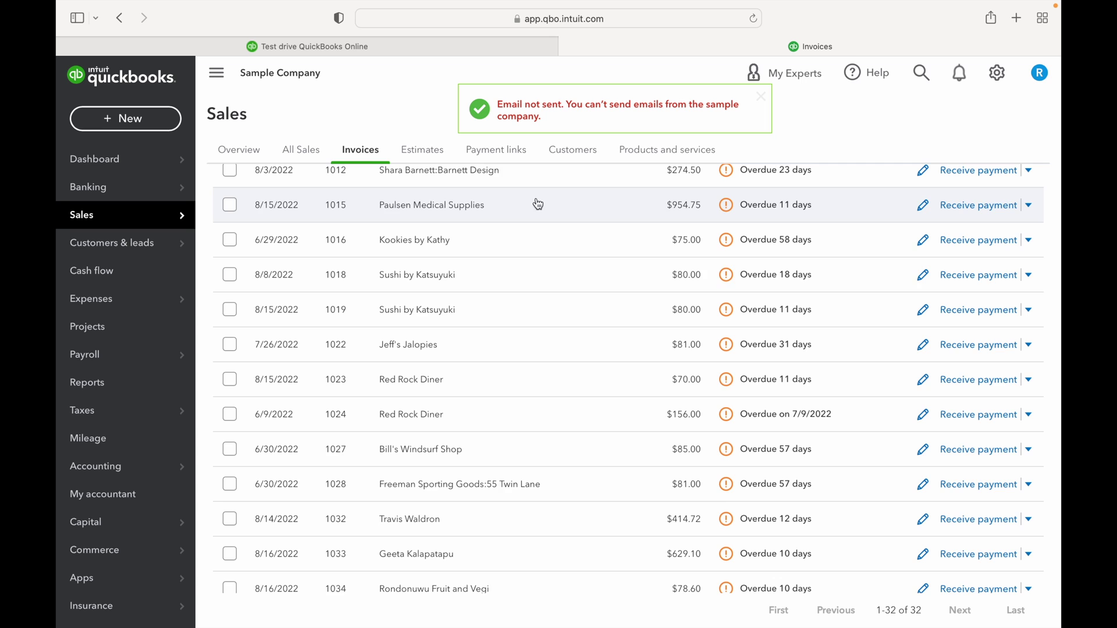
{"action": "scroll", "coordinate": [550, 370], "scroll_direction": "up", "scroll_amount": 5}
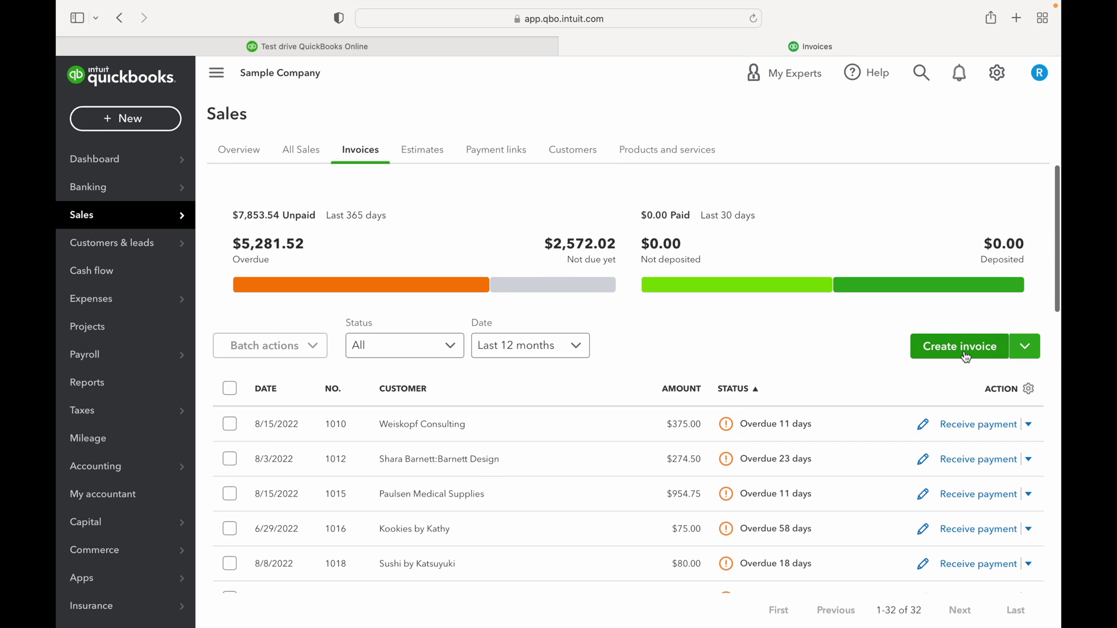
{"action": "left_click", "coordinate": [968, 356]}
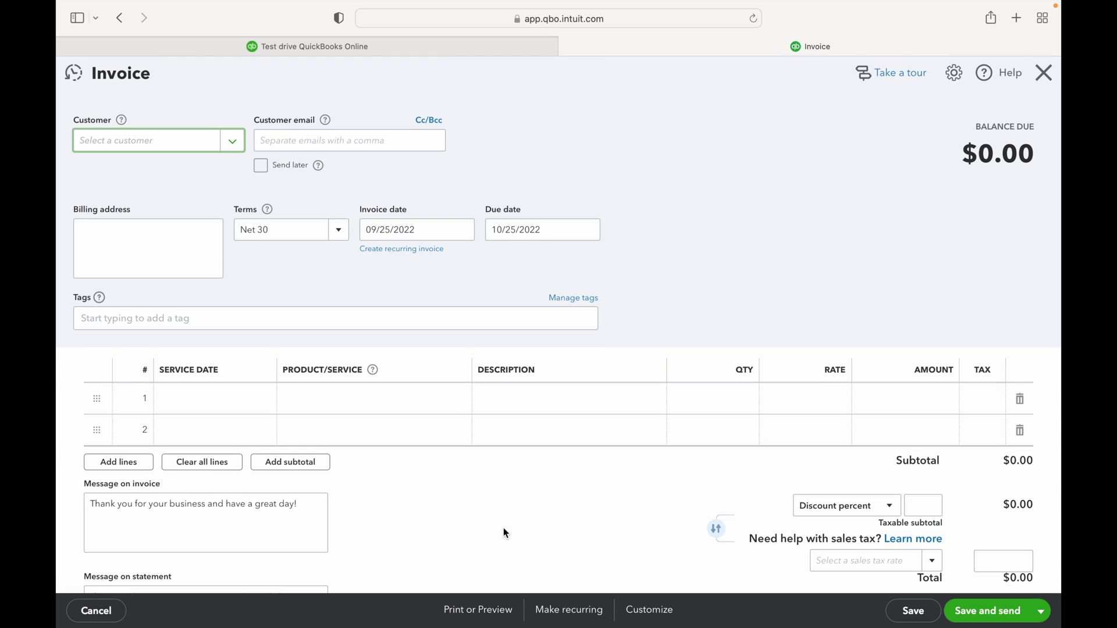
- Pick a custom invoice template and select Bill's Windsurf Shop as the customer
{"action": "left_click", "coordinate": [646, 610]}
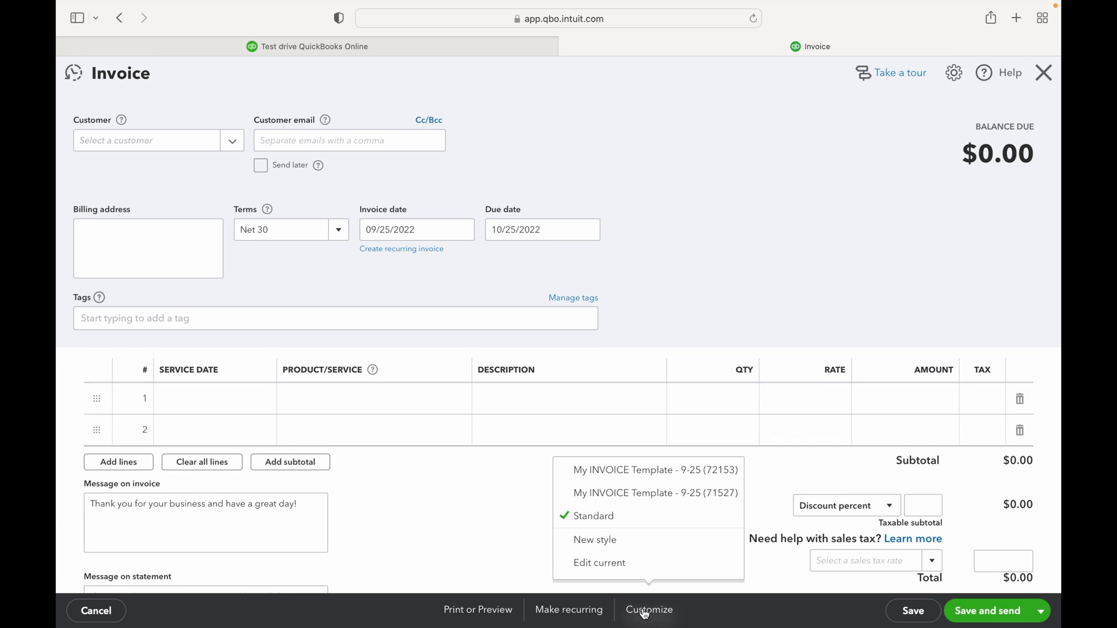
{"action": "left_click", "coordinate": [593, 507]}
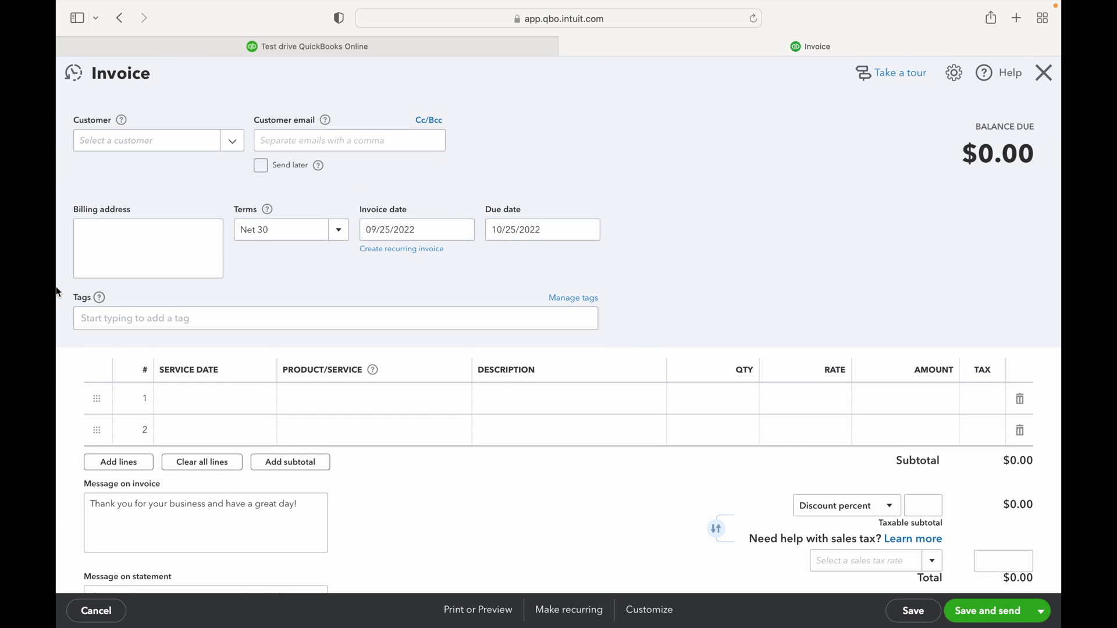
{"action": "left_click", "coordinate": [230, 143]}
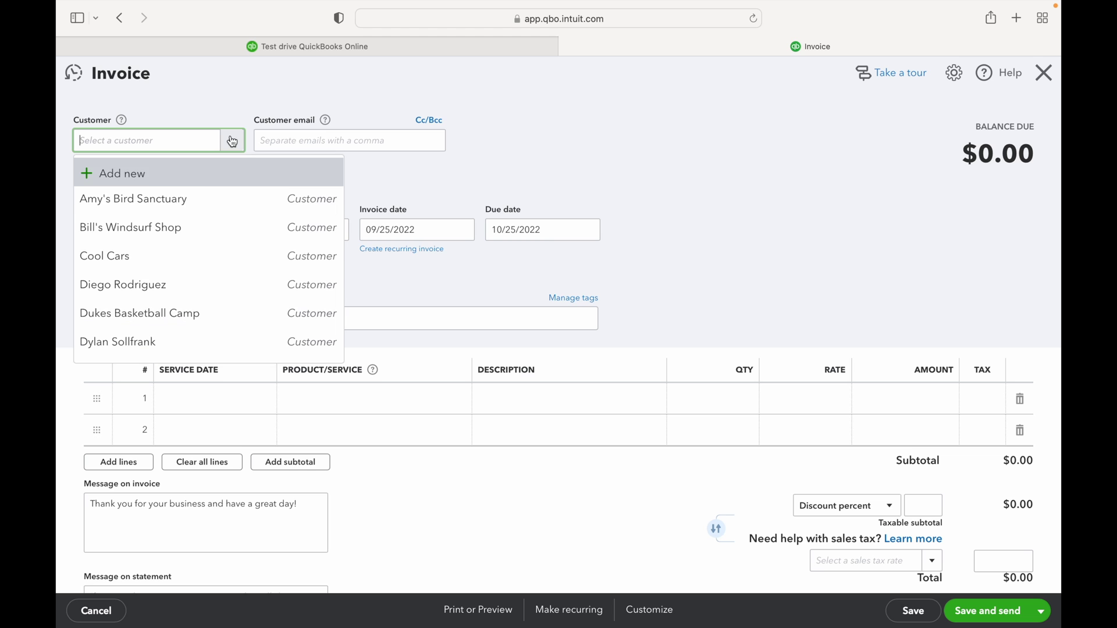
{"action": "left_click", "coordinate": [198, 225]}
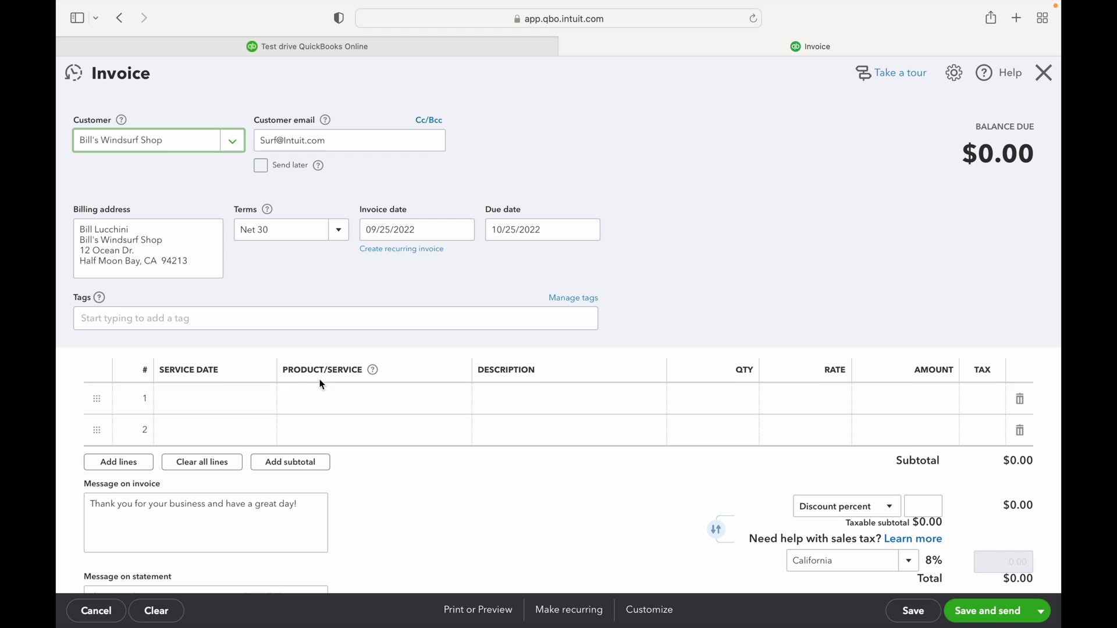
- Add a Design line with quantity 30 at 75, totalling $2,250.00
{"action": "left_click", "coordinate": [430, 399]}
{"action": "left_click", "coordinate": [454, 399]}
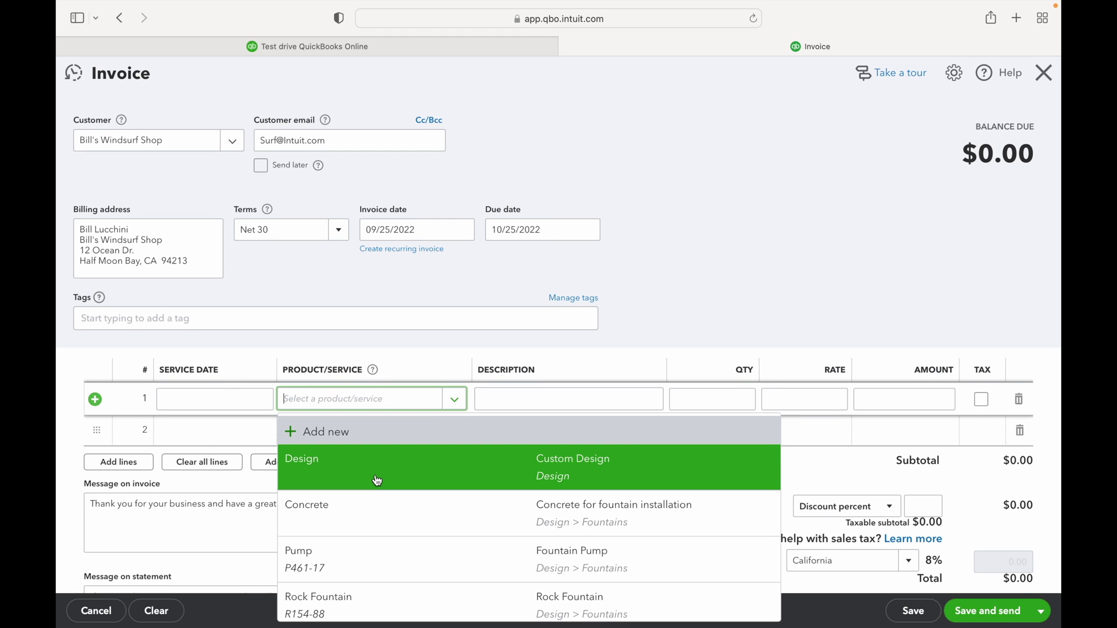
{"action": "left_click", "coordinate": [387, 471]}
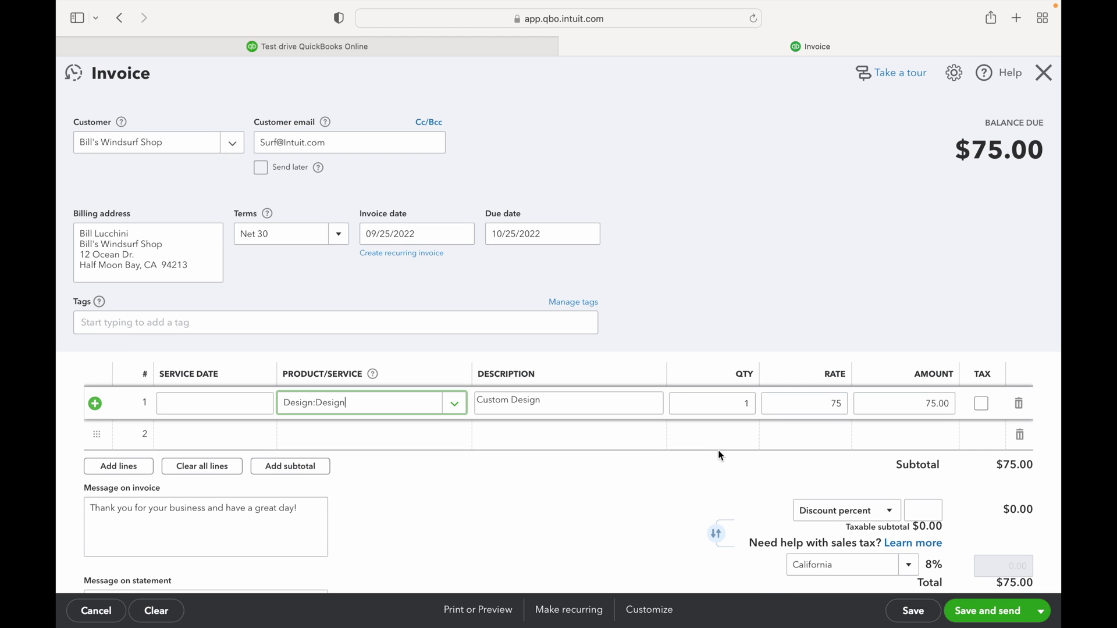
{"action": "left_click", "coordinate": [739, 402]}
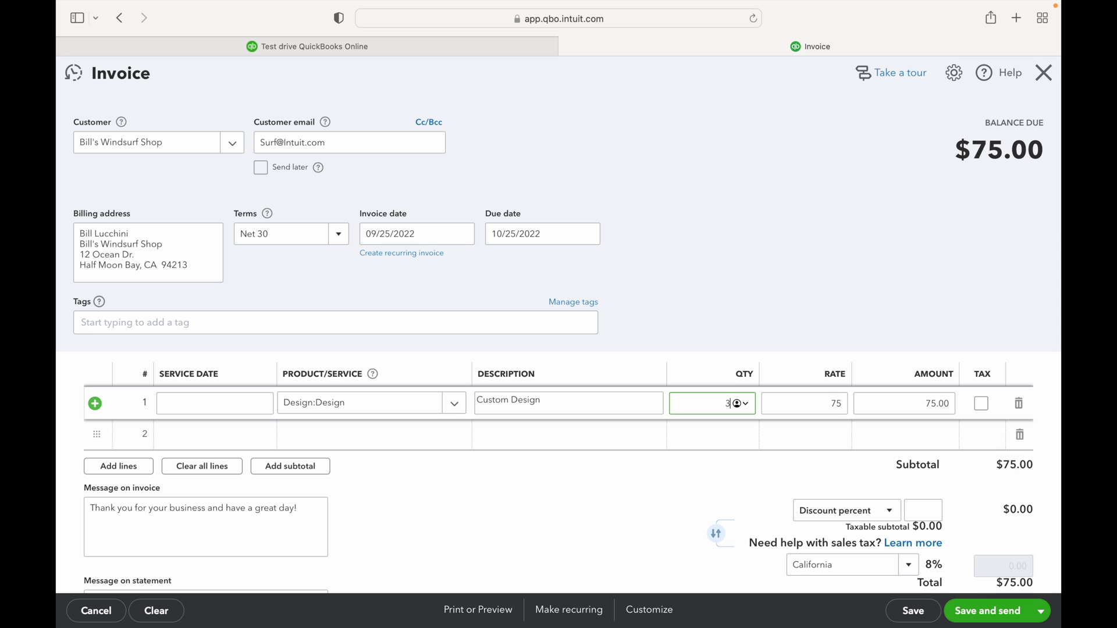
{"action": "type", "text": "30"}
{"action": "key", "text": "Tab"}
{"action": "left_click", "coordinate": [551, 492]}
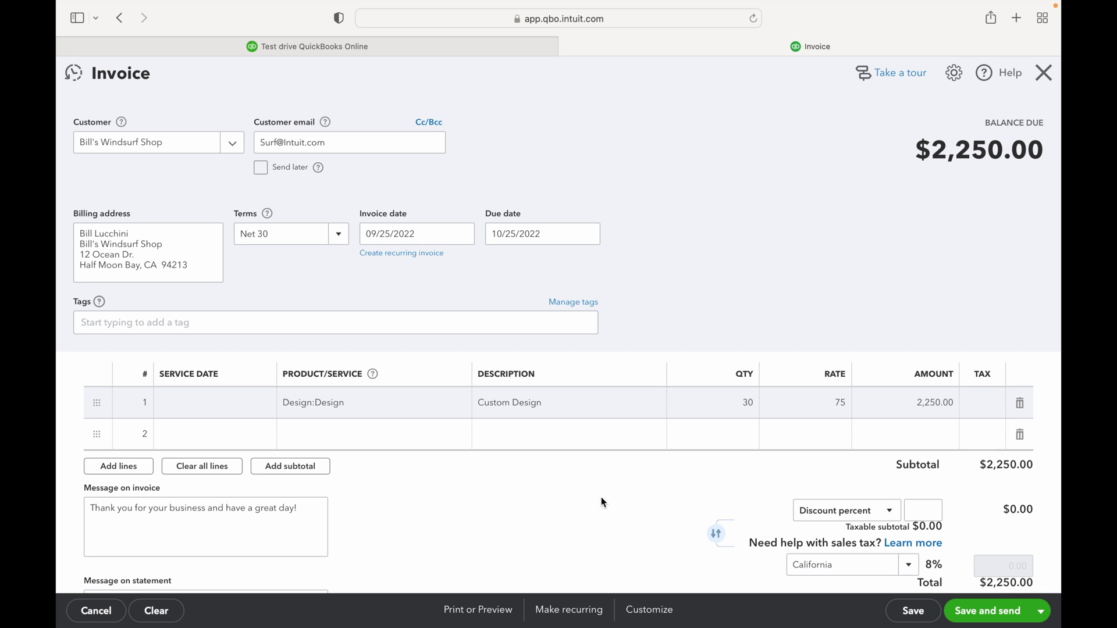
- Apply My INVOICE Template - 9-25 (72153) and save invoice 1040 for sending
{"action": "left_click", "coordinate": [640, 612]}
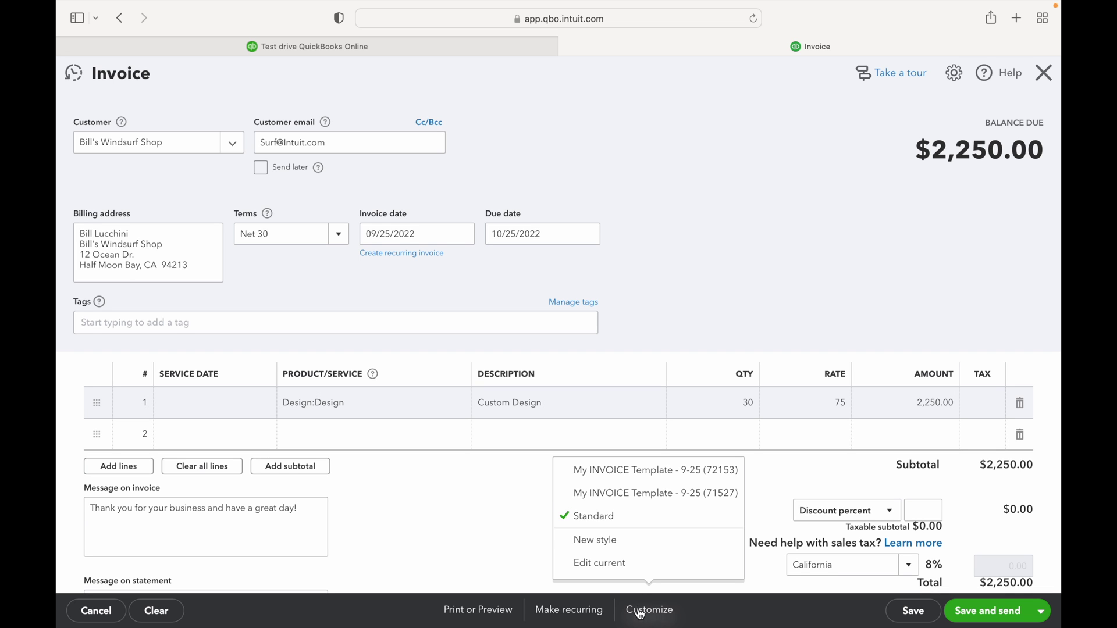
{"action": "left_click", "coordinate": [609, 471]}
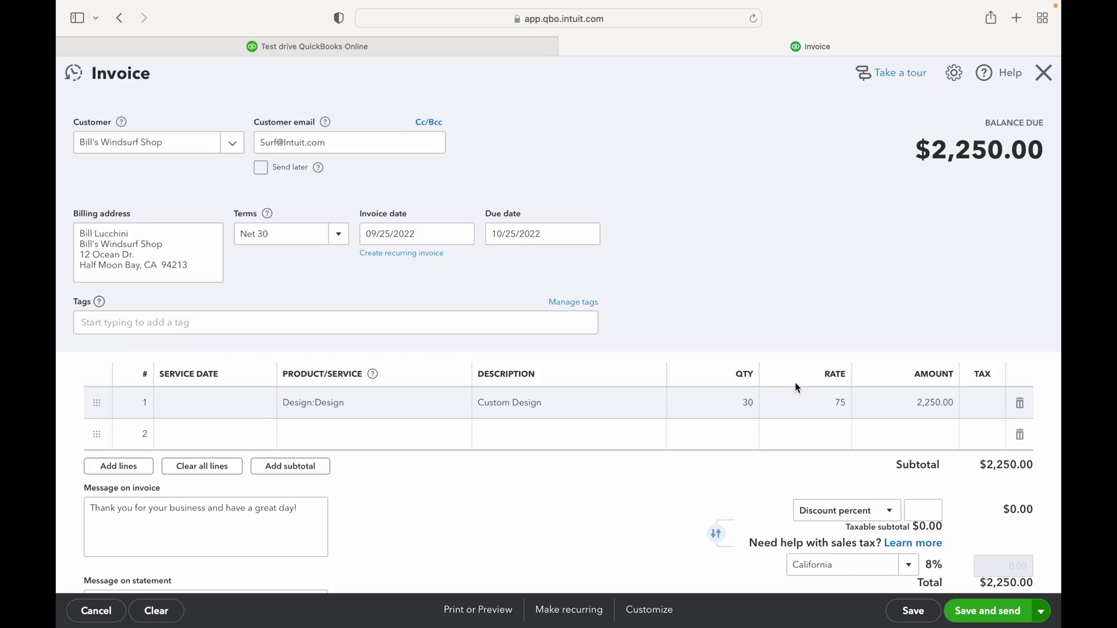
{"action": "key", "text": "ctrl+alt+s"}
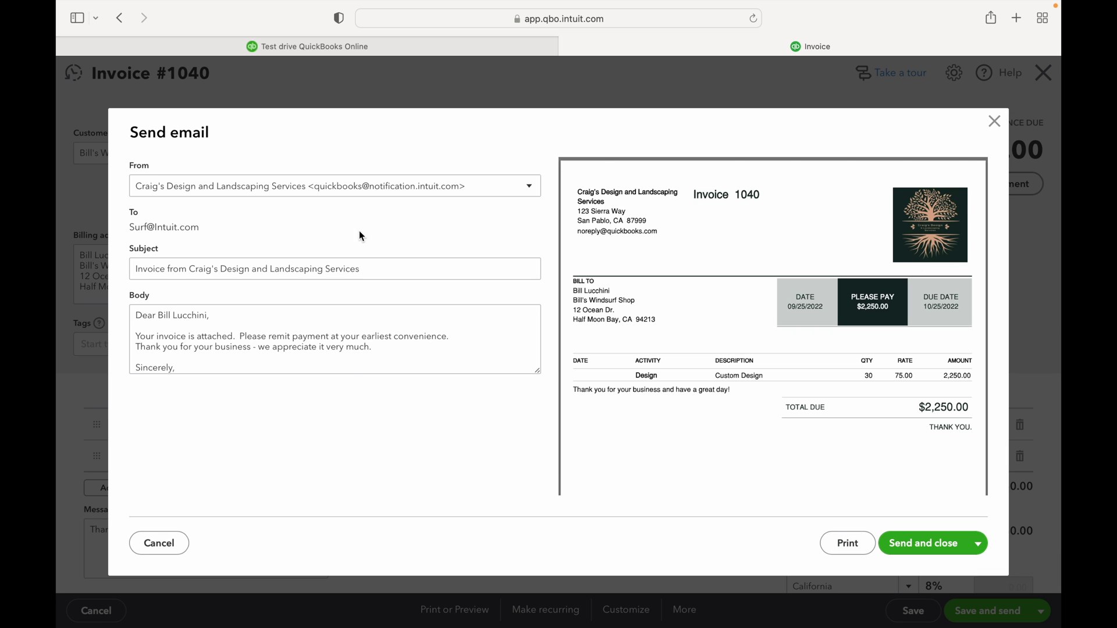
- Send invoice 1040 in the custom template and close the email form
{"action": "mouse_move", "coordinate": [693, 452]}
{"action": "left_click", "coordinate": [920, 544]}
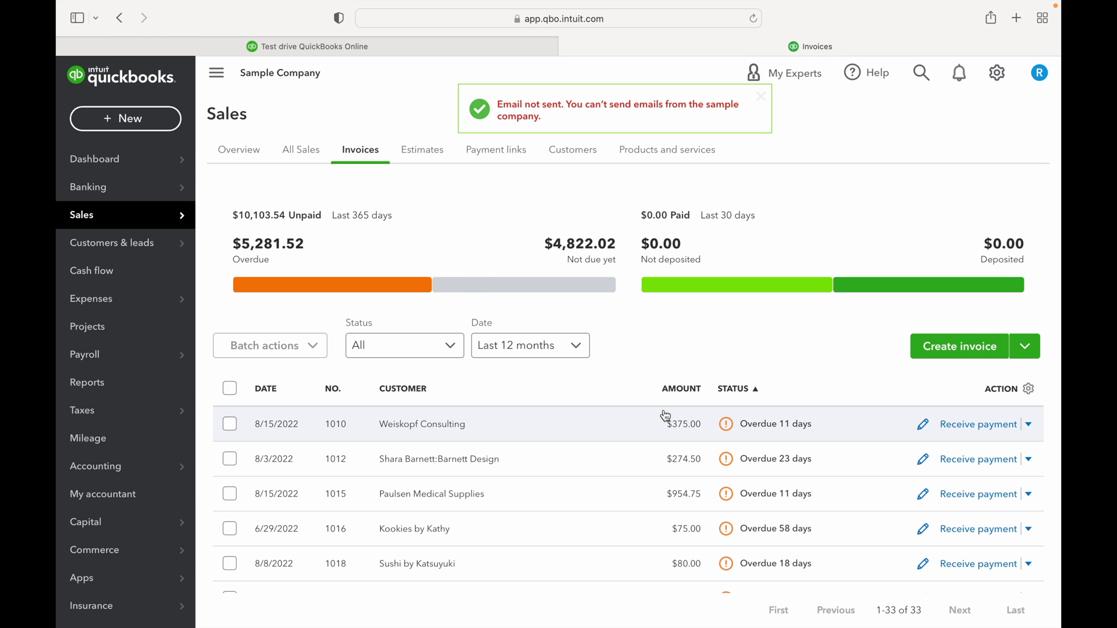
- Open All Sales and review invoices 1040, 1039 and 1038 at the top of the list
{"action": "right_click", "coordinate": [313, 153]}
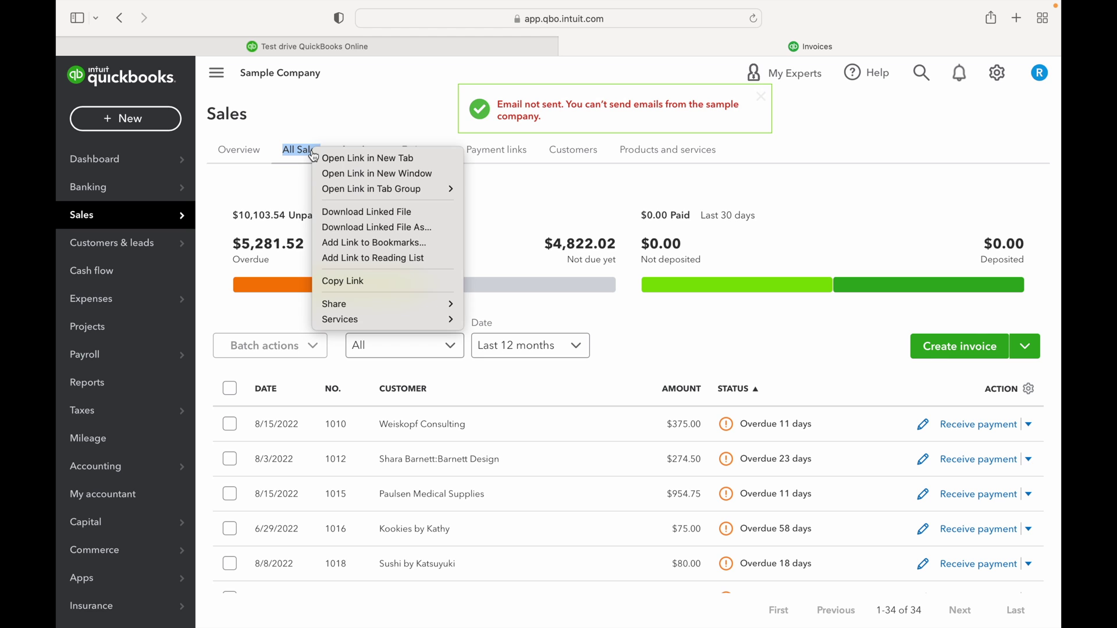
{"action": "left_click", "coordinate": [308, 153]}
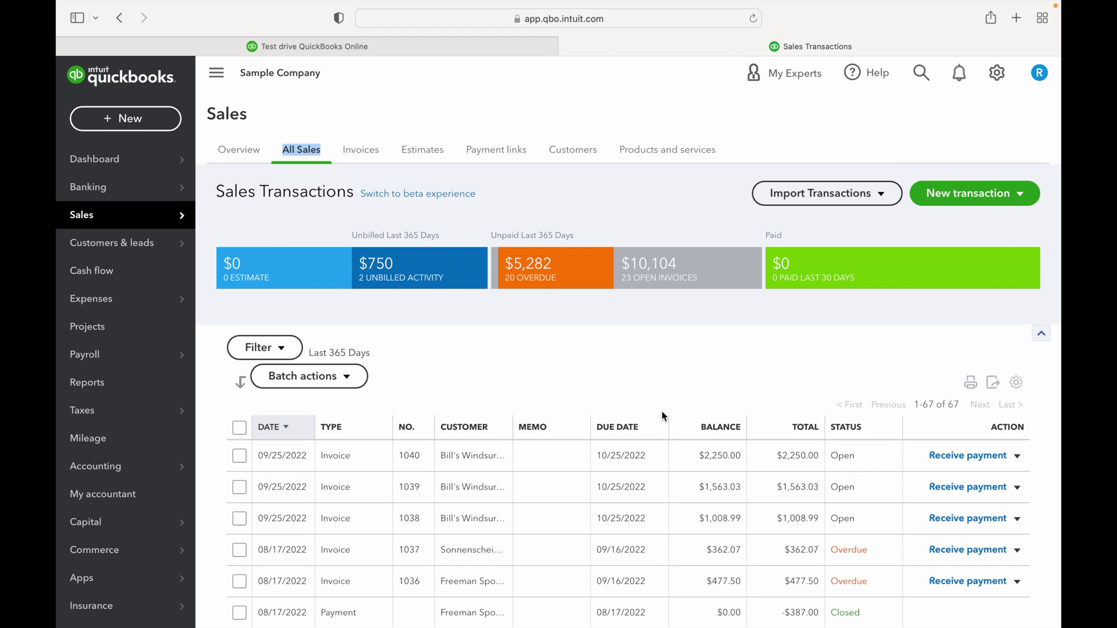
{"action": "scroll", "coordinate": [585, 358], "scroll_direction": "down", "scroll_amount": 3}
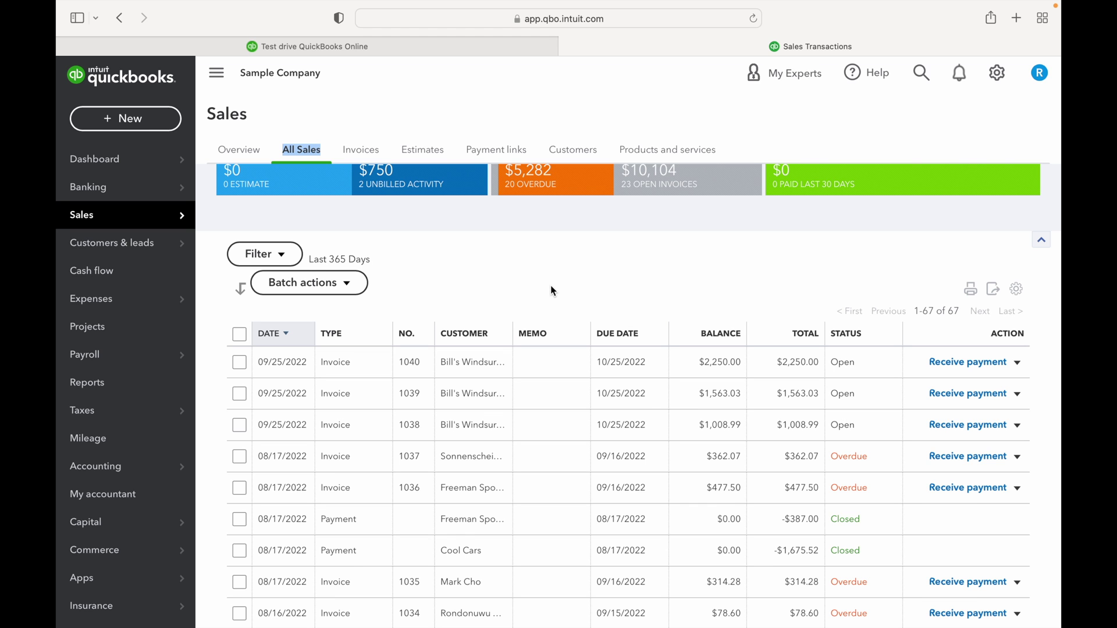
{"action": "scroll", "coordinate": [552, 290], "scroll_direction": "up", "scroll_amount": 3}
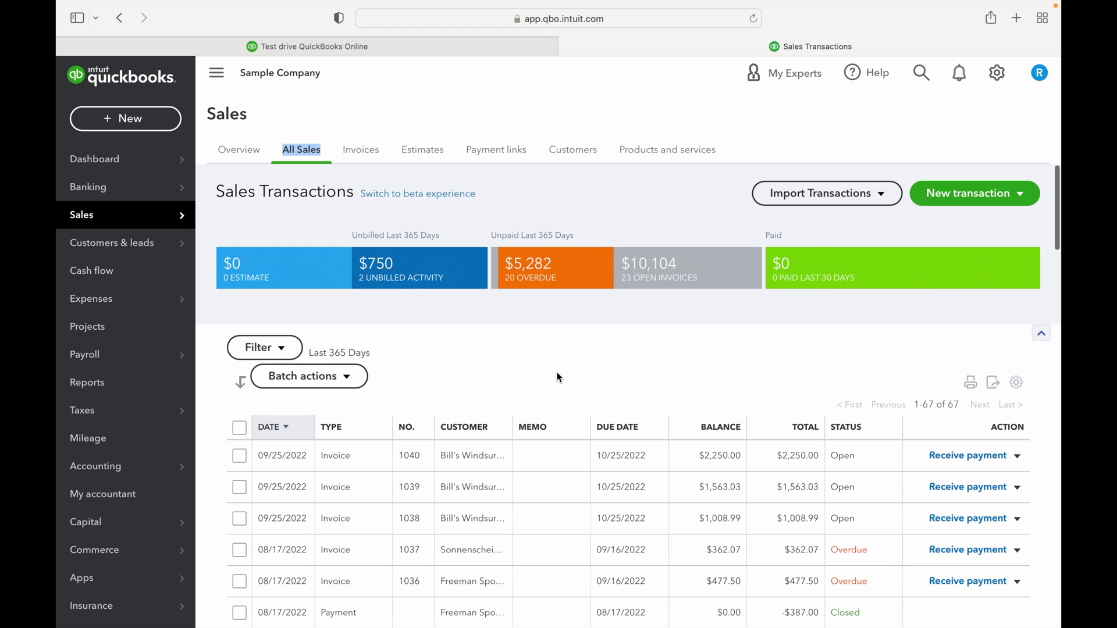